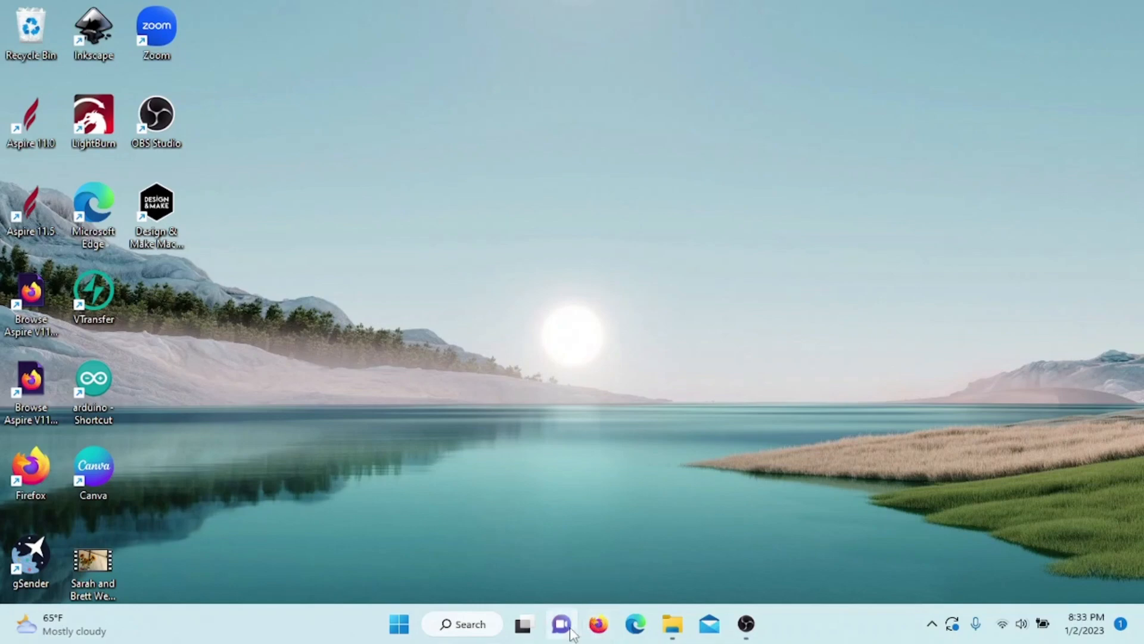
- Search the web in Firefox for "design and make" and open the Design & Make store from the results
left_click(599, 624)
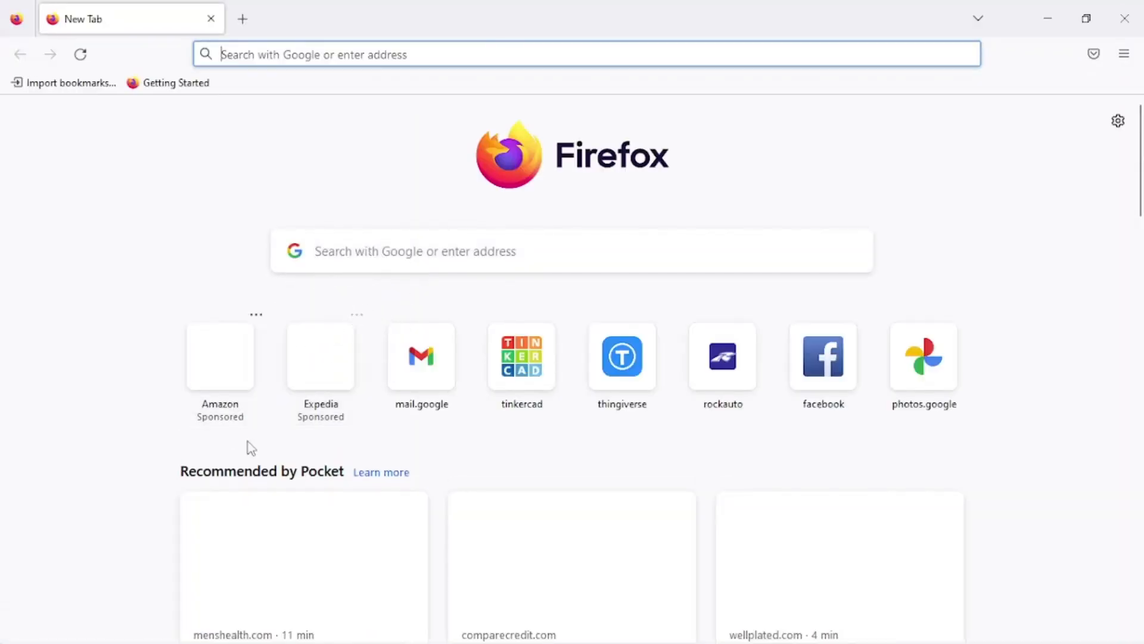
left_click(279, 55)
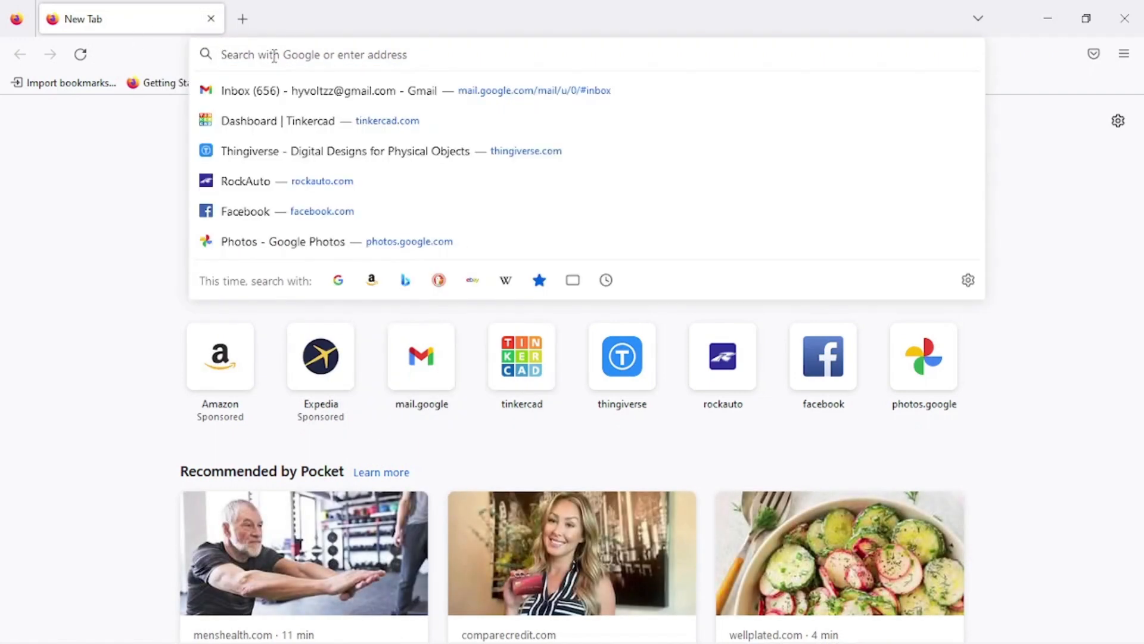
type("desi")
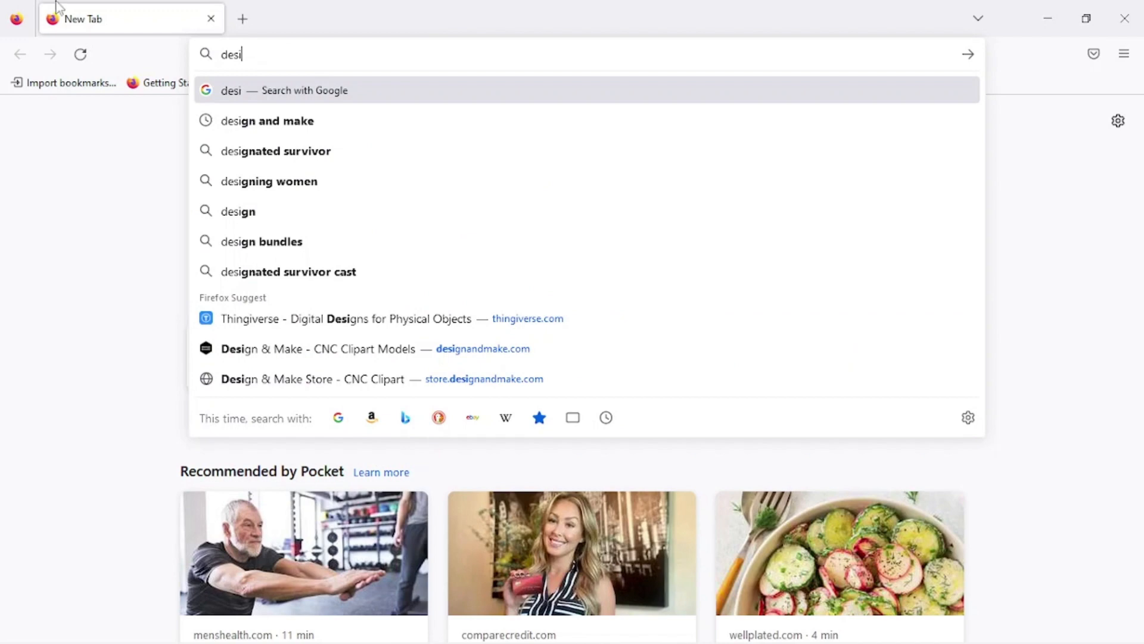
left_click(243, 121)
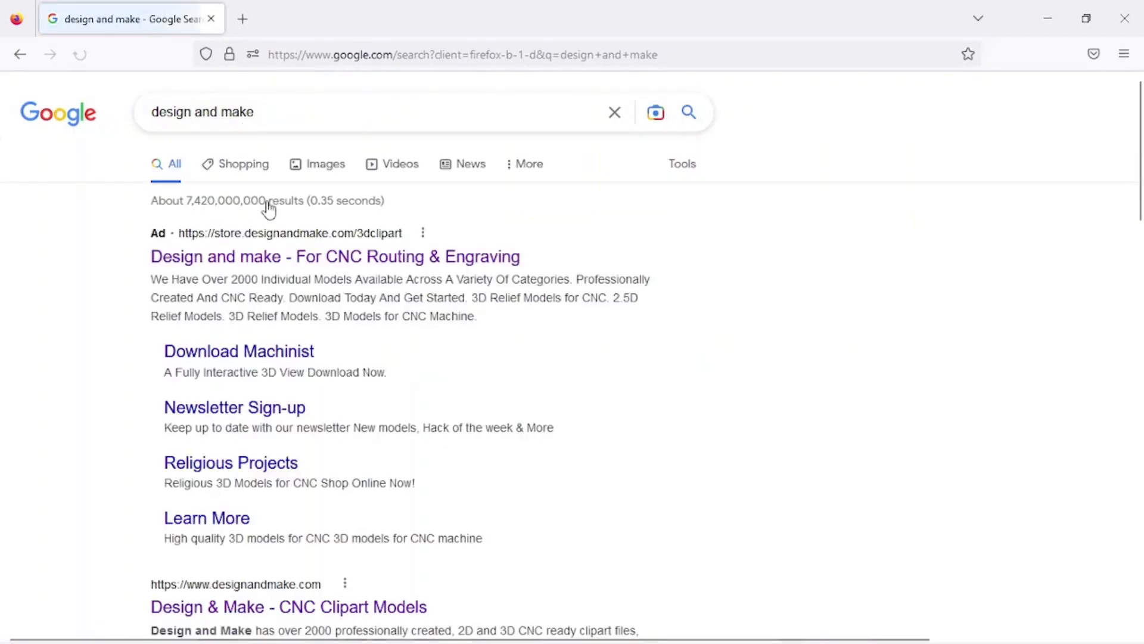
left_click(248, 269)
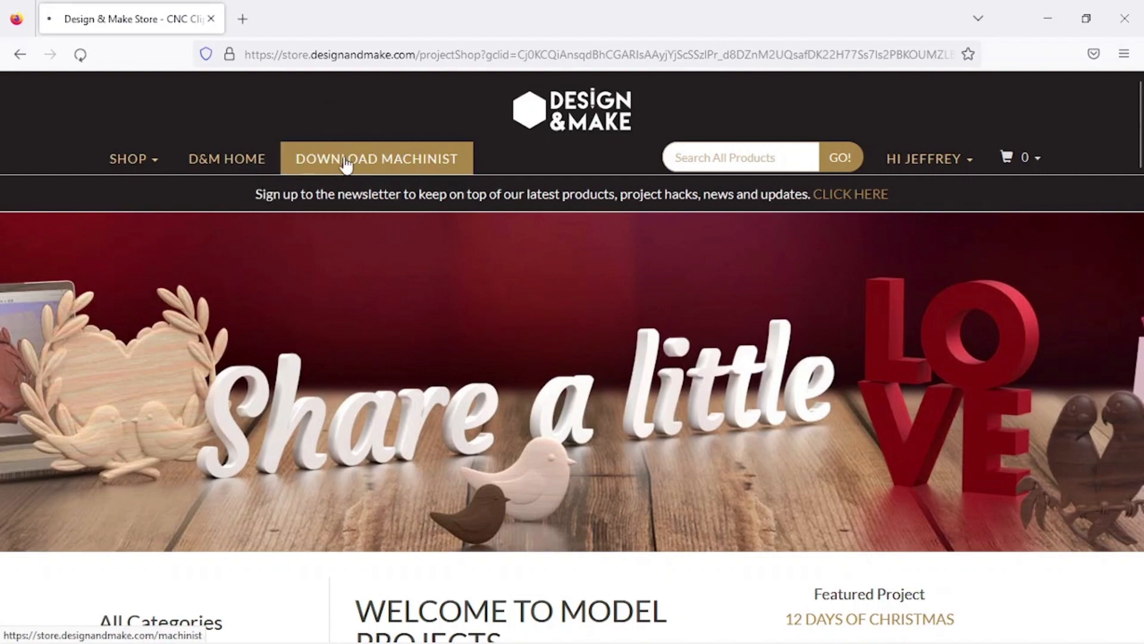
- Examine the software description and download option on the store's Download Machinist page
scroll(369, 196, "down", 5)
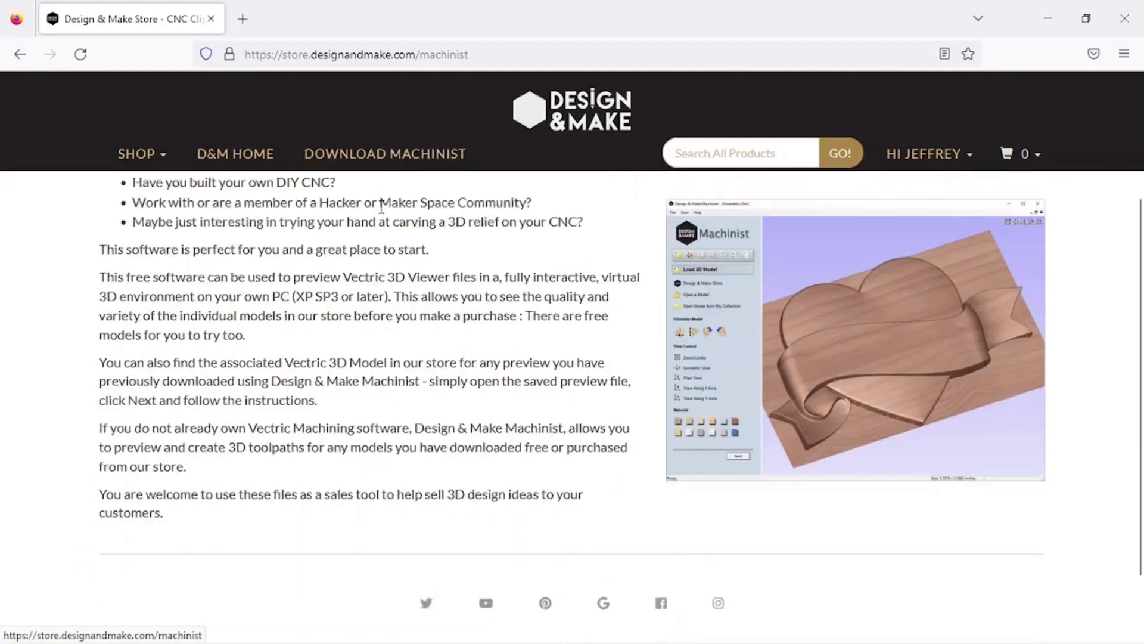
scroll(429, 587, "up", 5)
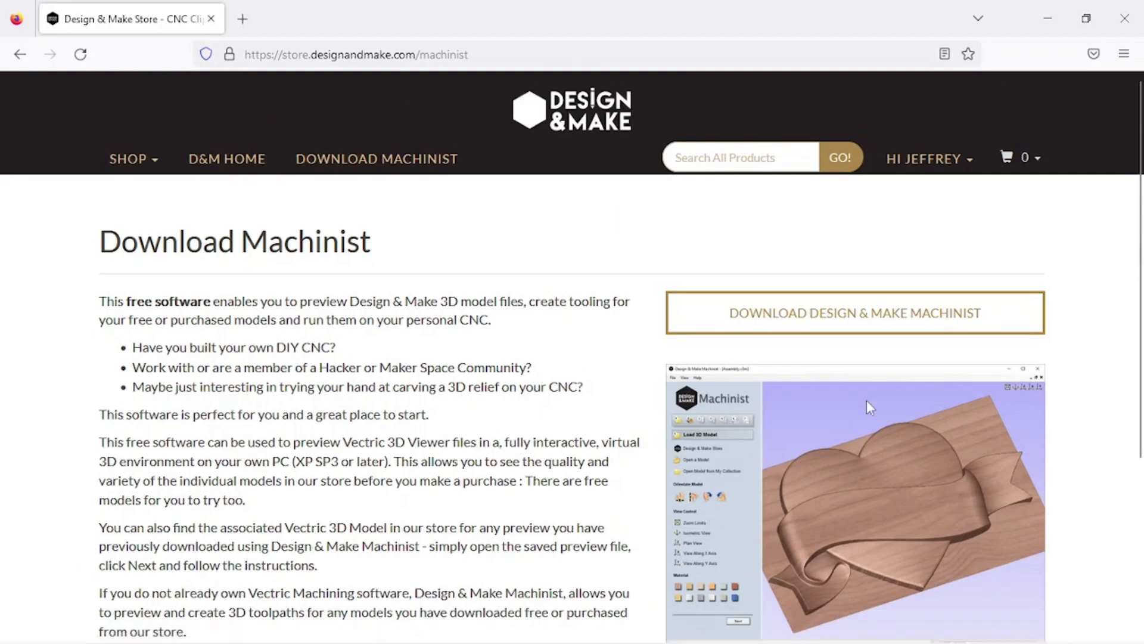
left_click(800, 328)
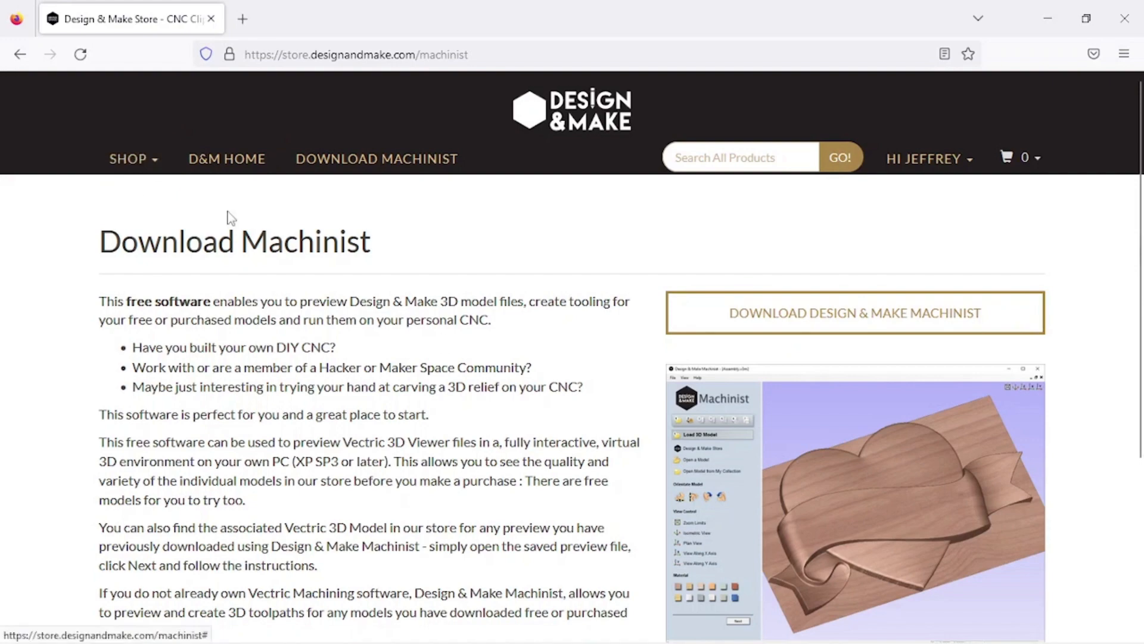
scroll(444, 362, "down", 4)
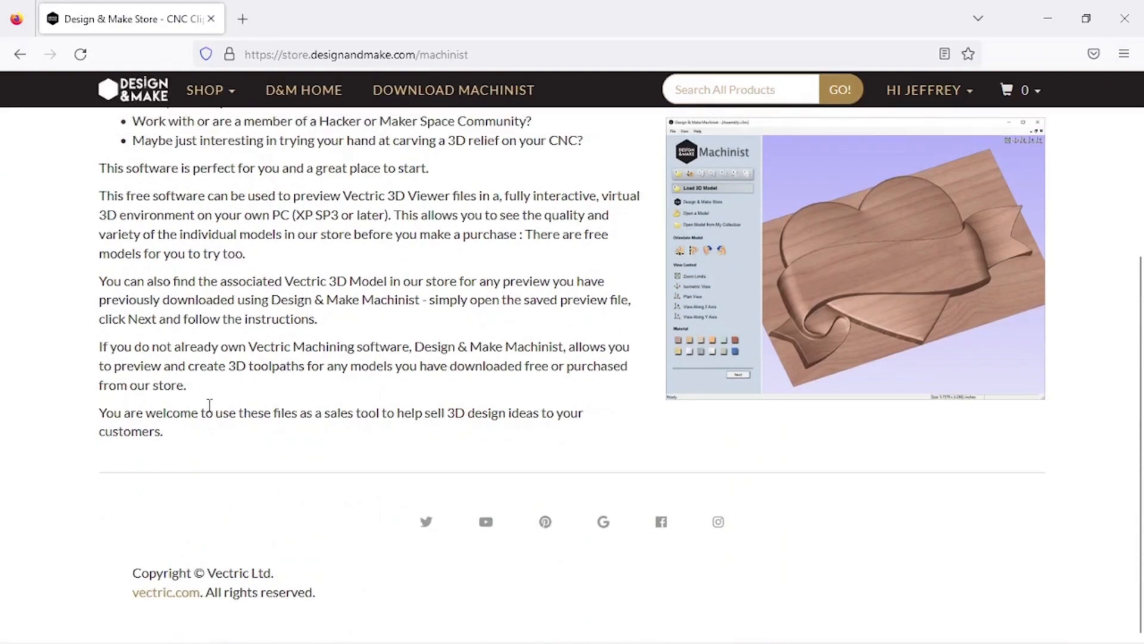
scroll(209, 405, "up", 3)
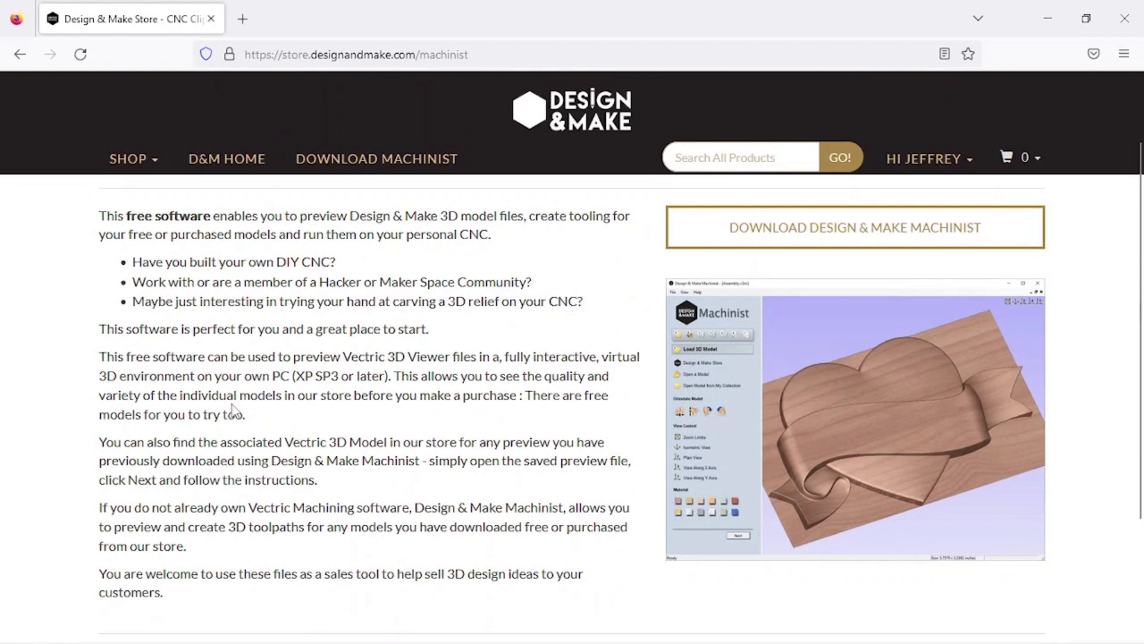
scroll(232, 410, "up", 2)
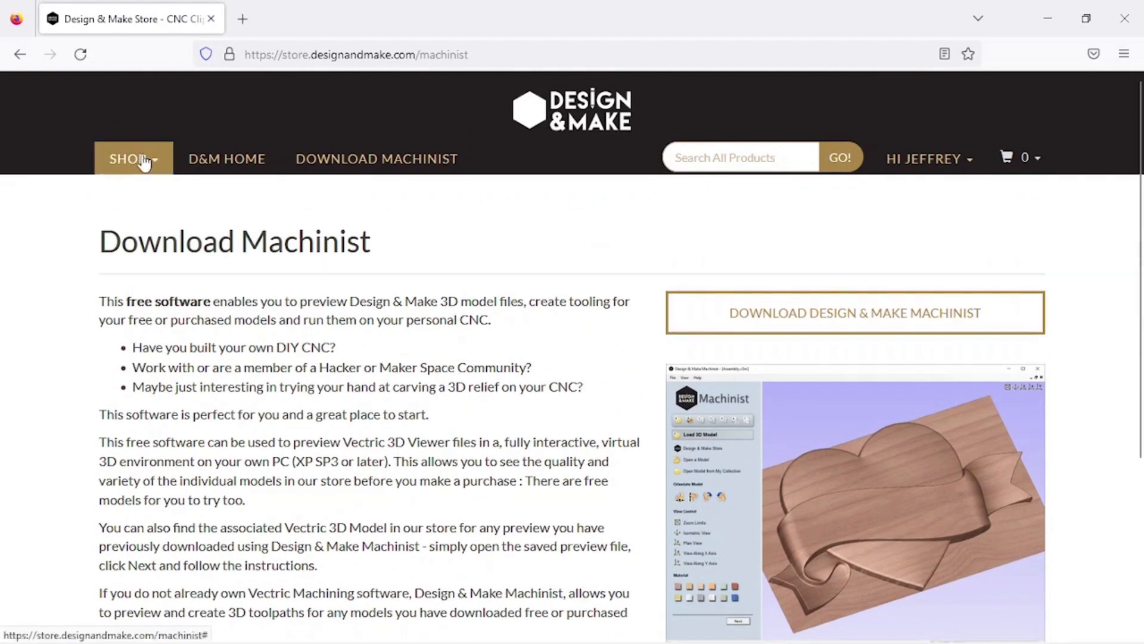
- Search all products in the Design & Make store for "fre"
left_click(143, 162)
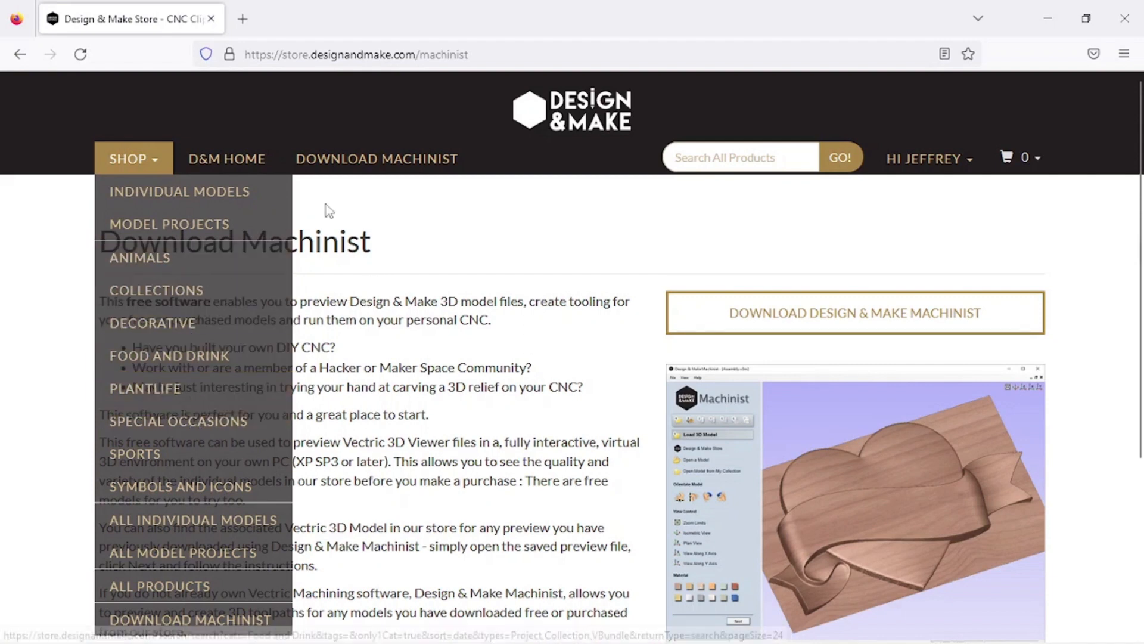
left_click(765, 158)
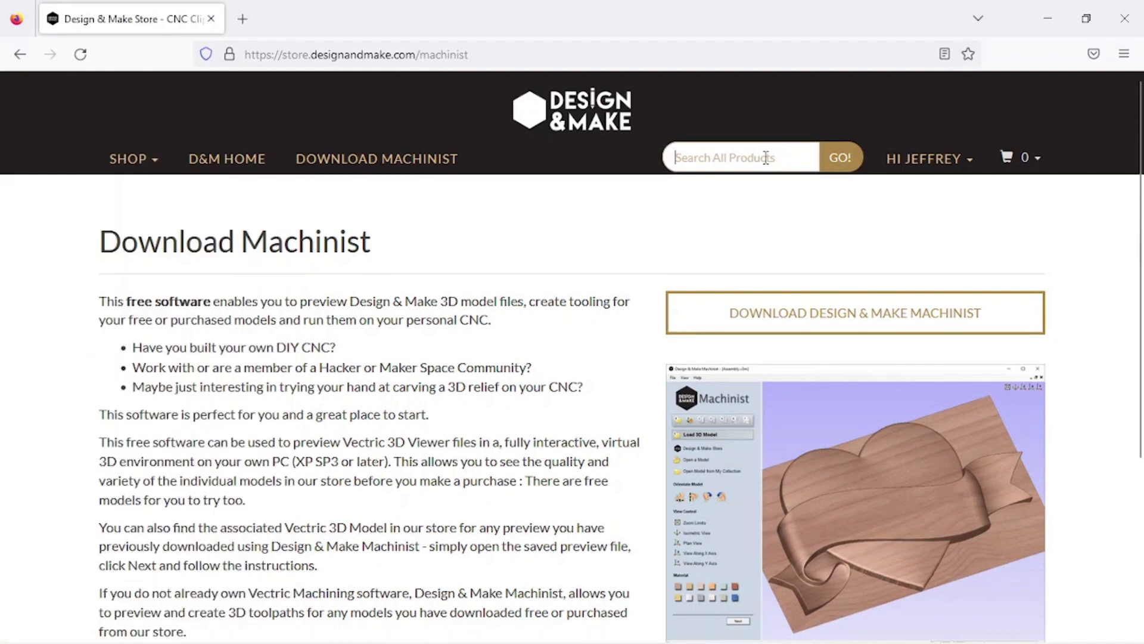
type("fre")
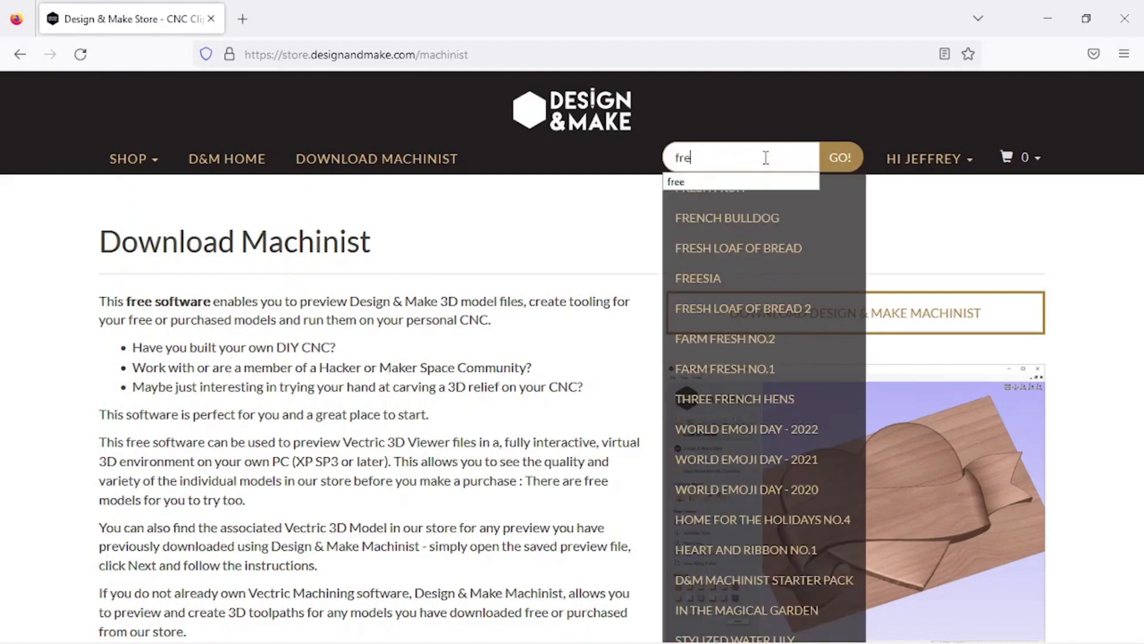
key("Return")
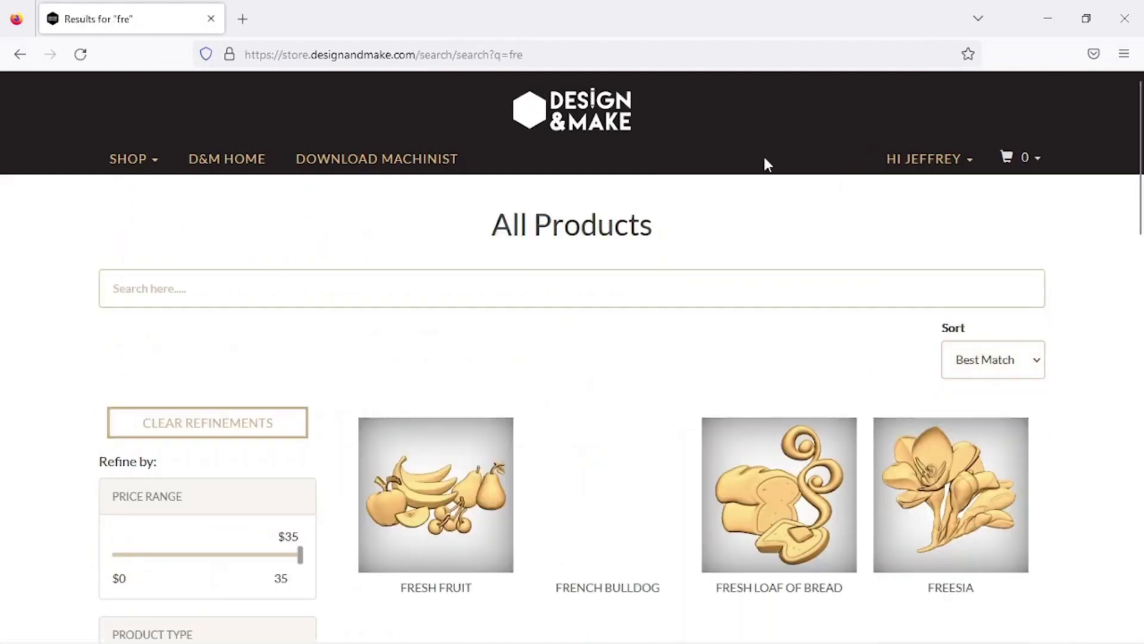
- Open the free D&M Machinist Starter Pack product page from the search results
scroll(582, 420, "down", 3)
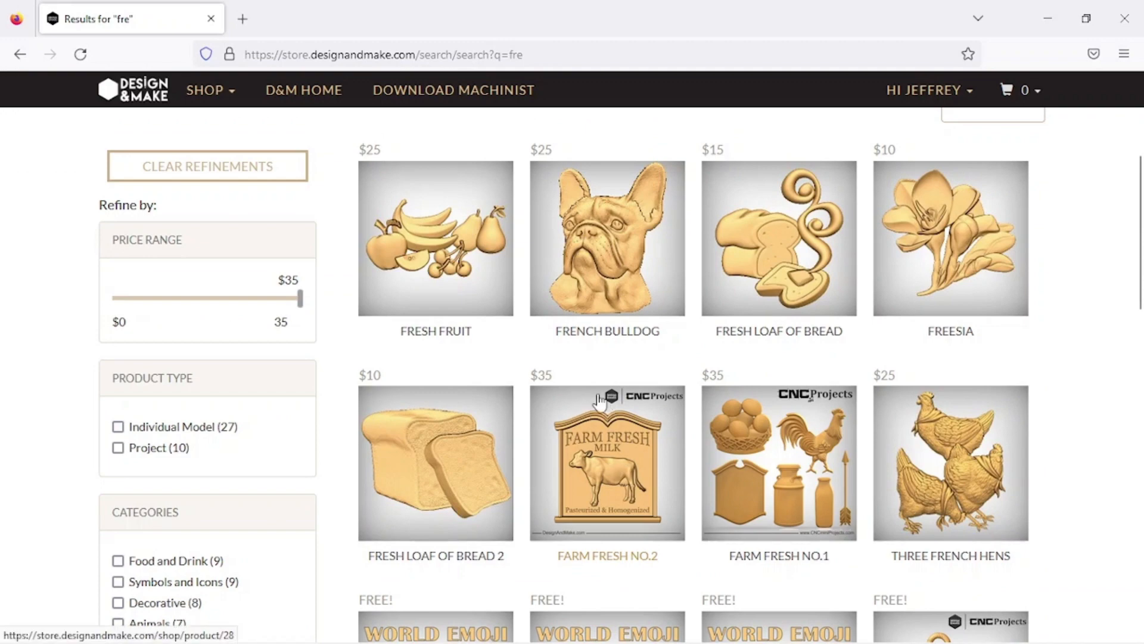
scroll(544, 396, "up", 1)
scroll(375, 373, "down", 2)
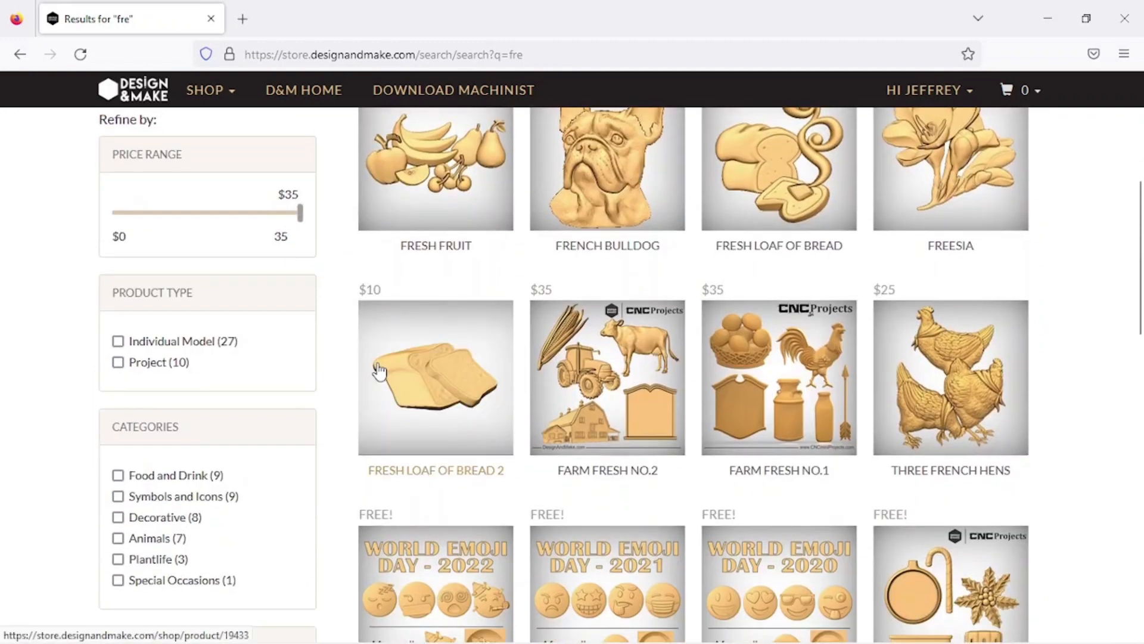
scroll(387, 372, "down", 5)
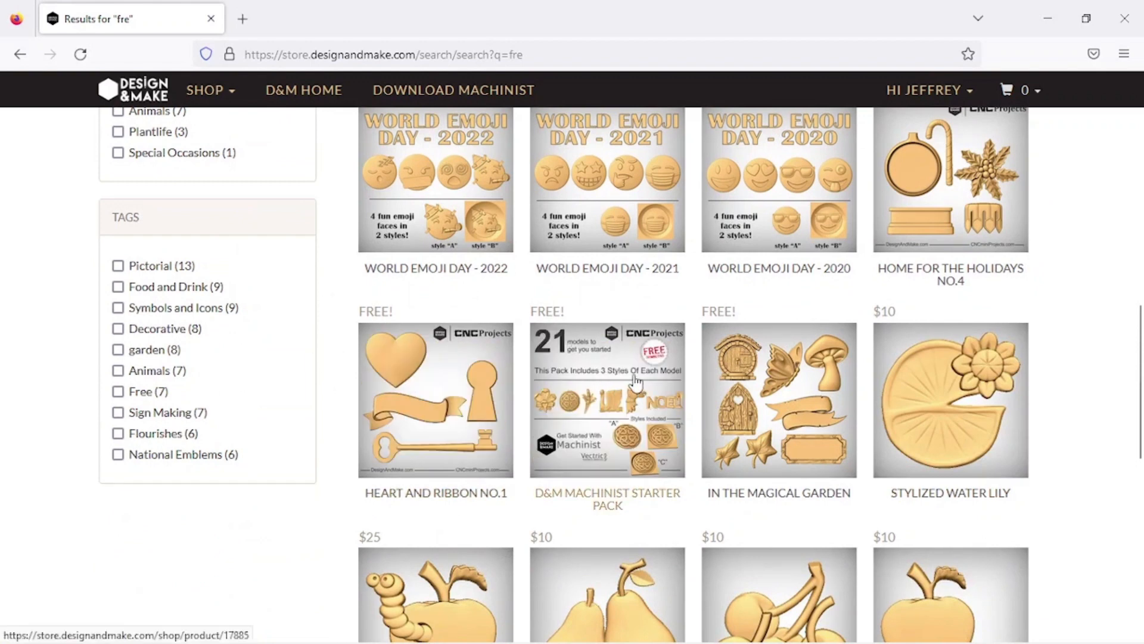
left_click(617, 381)
left_click(622, 394)
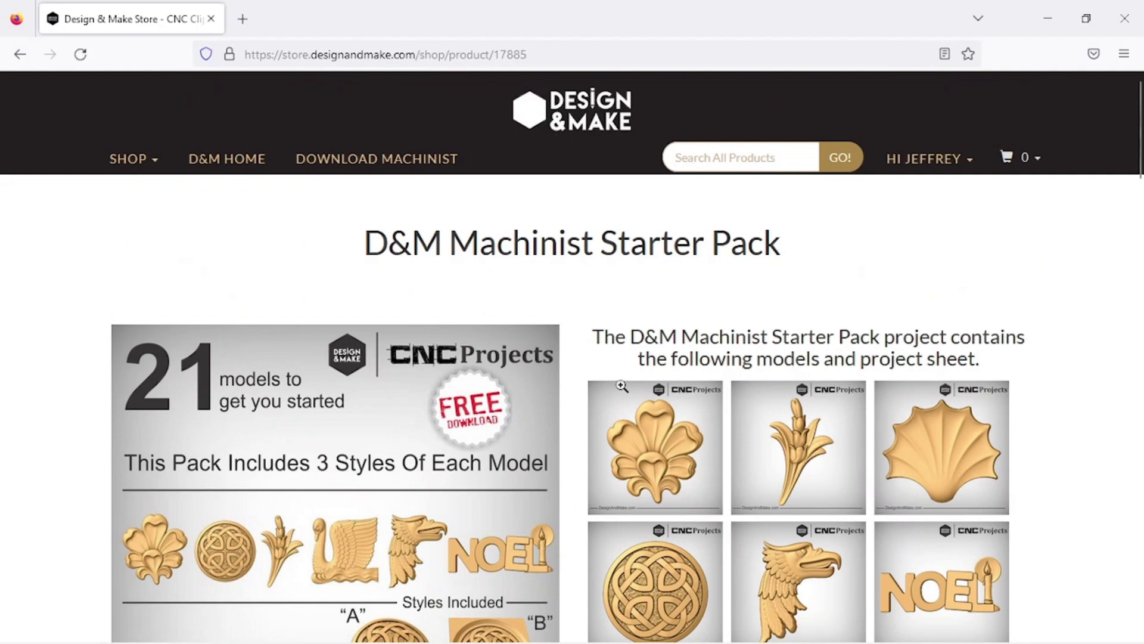
- Find the free download option on the D&M Machinist Starter Pack product page
scroll(626, 393, "down", 20)
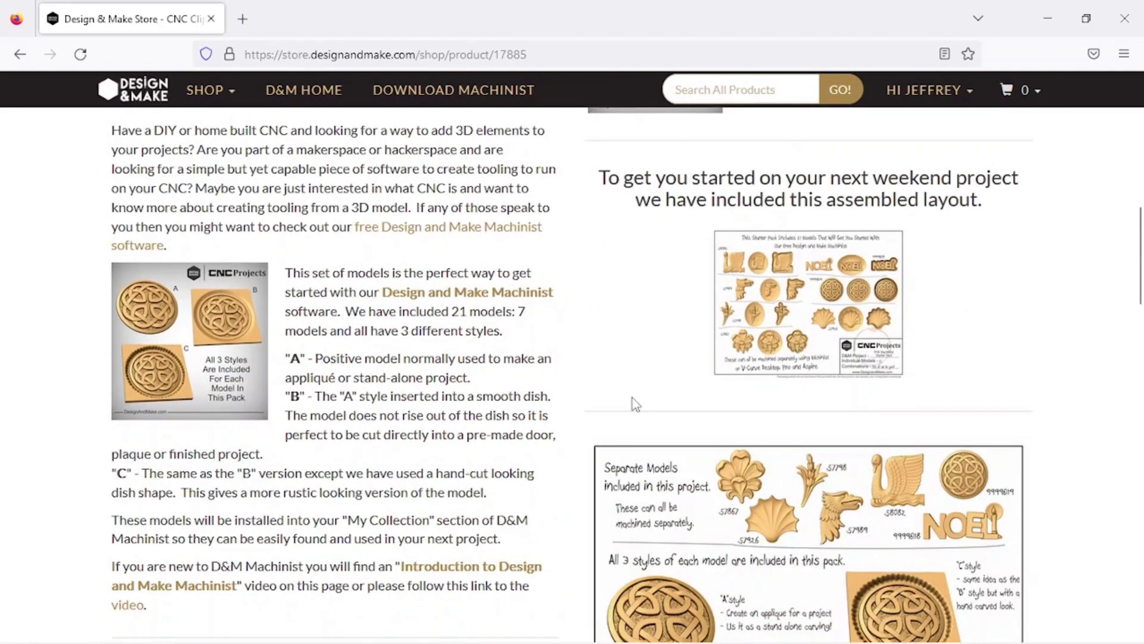
scroll(632, 398, "down", 4)
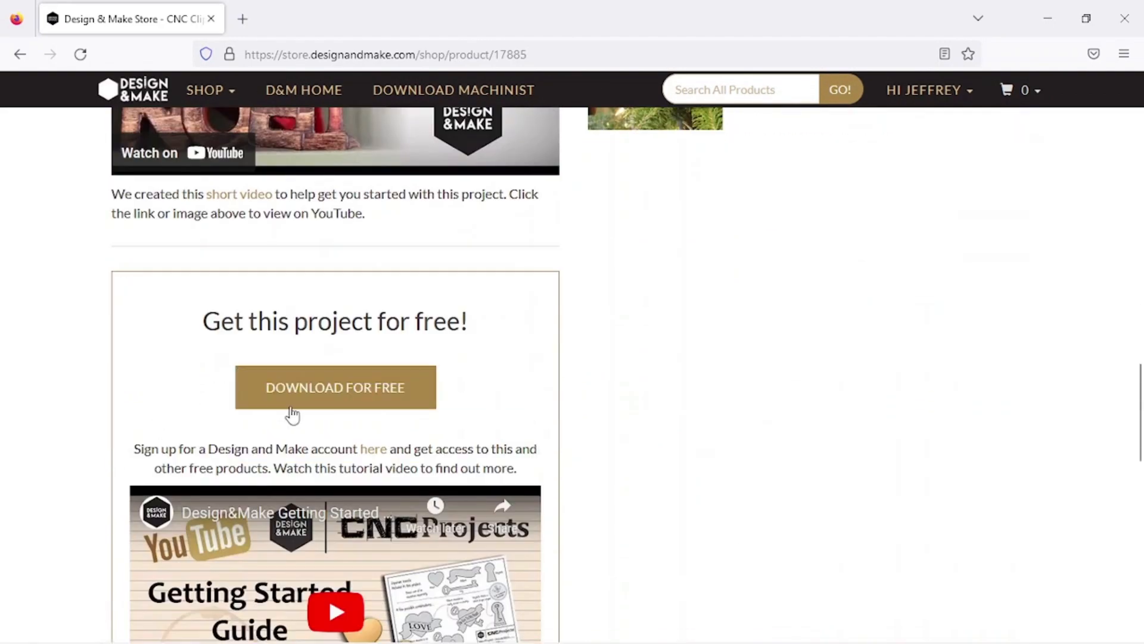
left_click(338, 401)
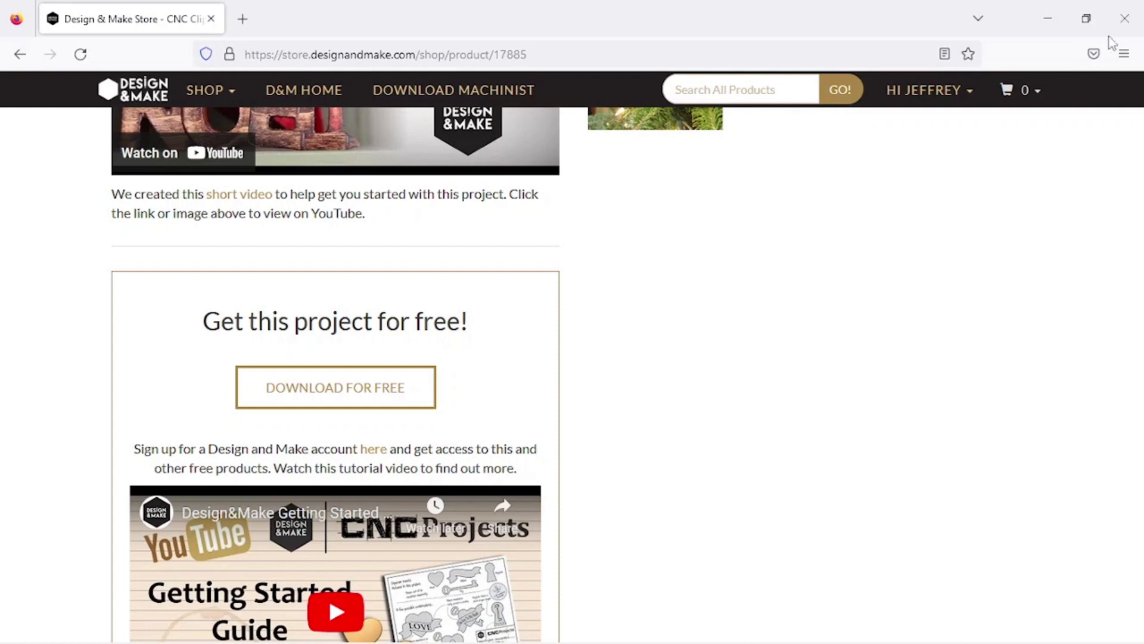
- Close the browser and launch Design & Make Machinist from the desktop
mouse_move(1088, 19)
left_click(1125, 22)
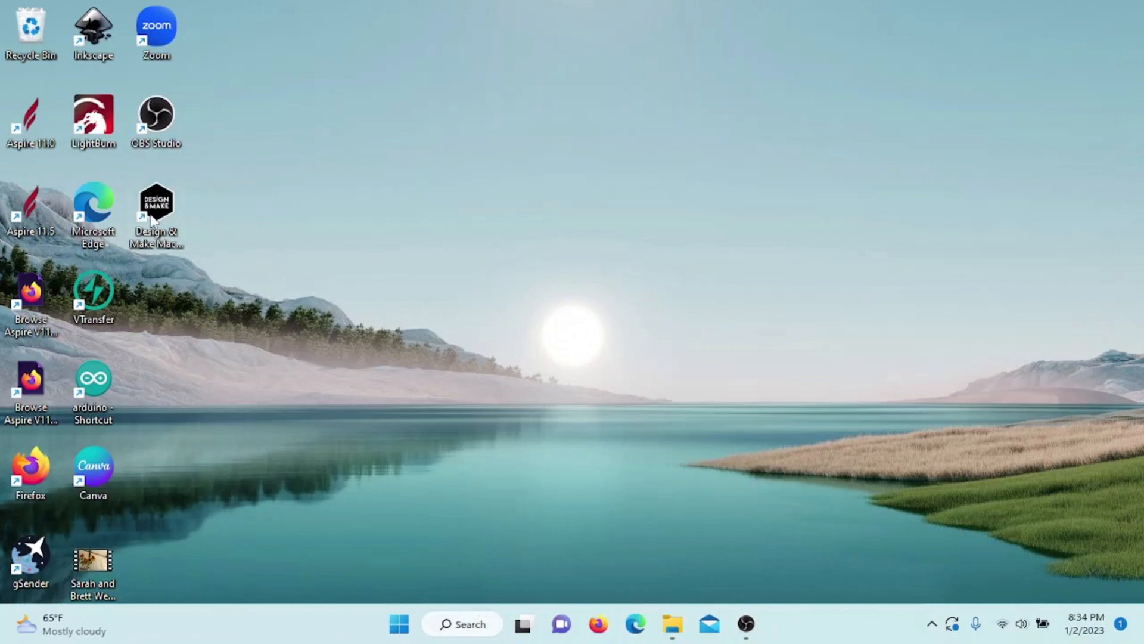
key("ctrl")
key("ctrl")
double_click(160, 207)
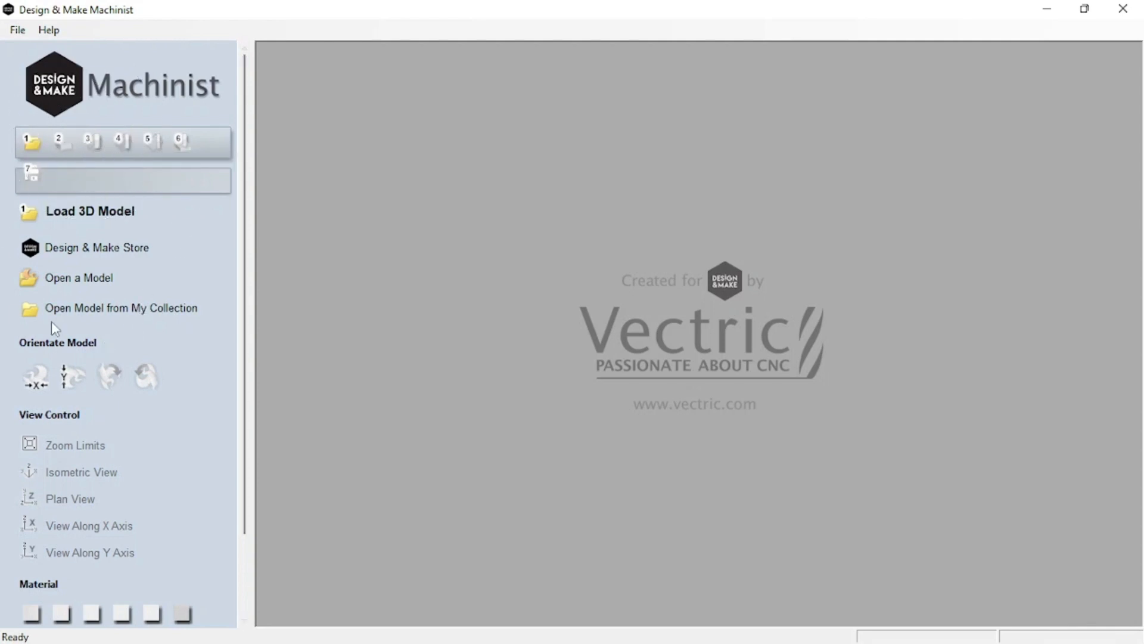
left_click(67, 281)
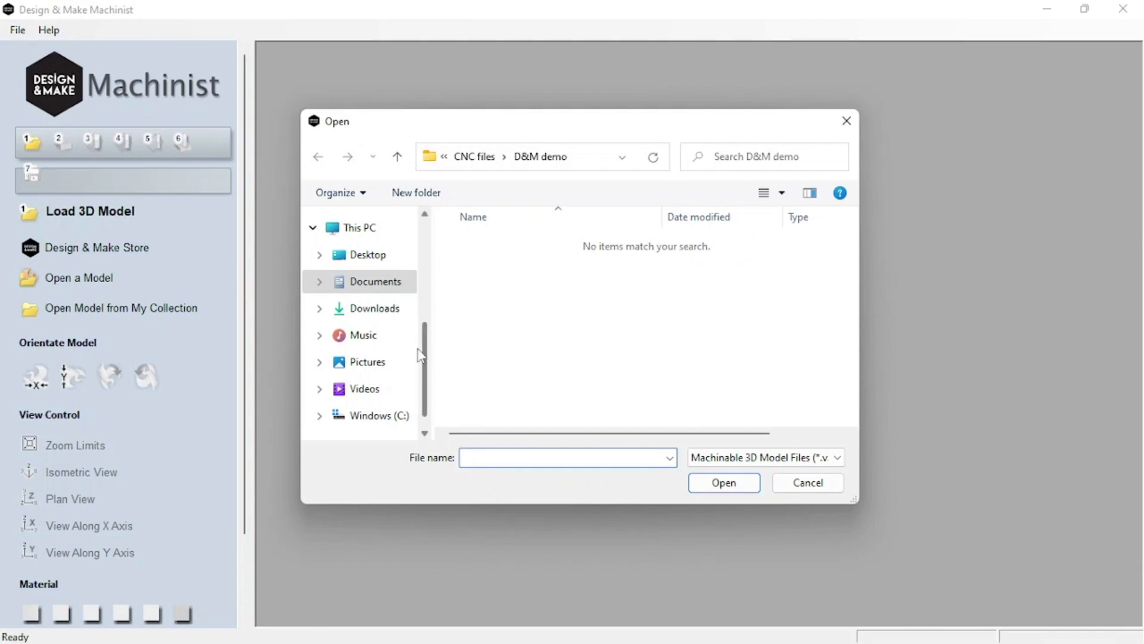
scroll(419, 355, "down", 1)
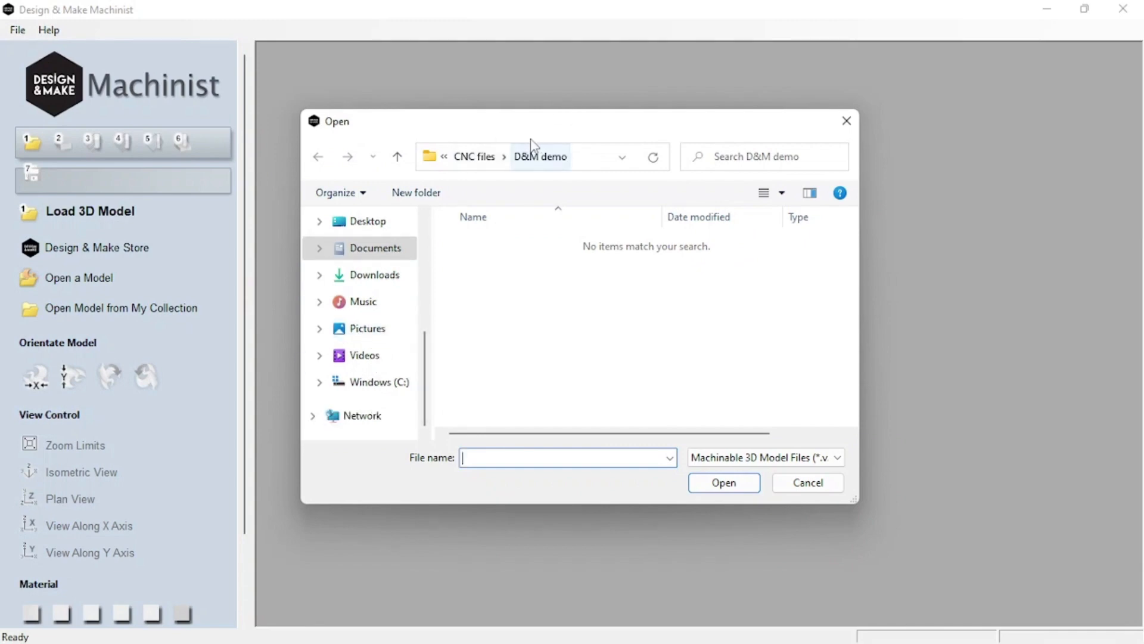
left_click(471, 156)
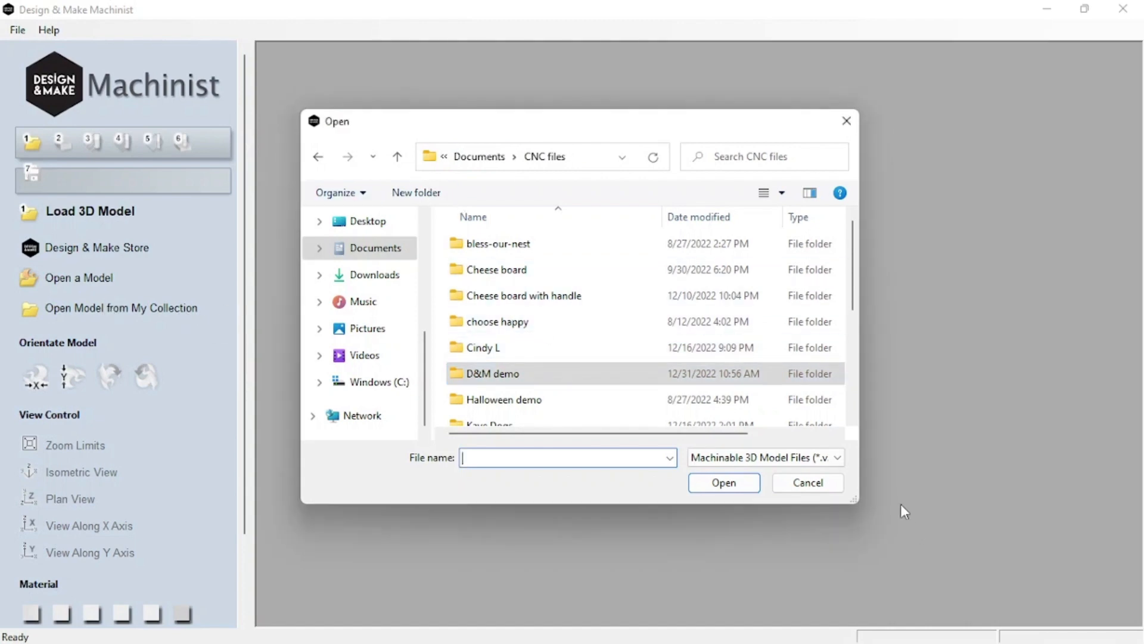
left_click(788, 490)
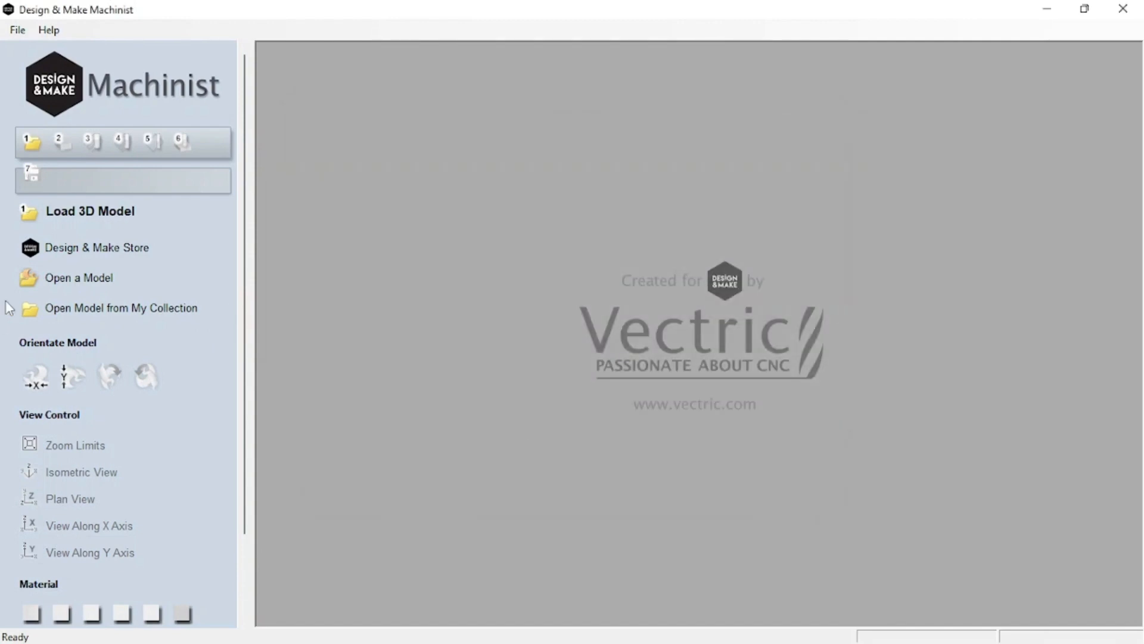
- Load the model 99996118-B from the D&M Machinist Starter Pack folder in My Collection
left_click(87, 312)
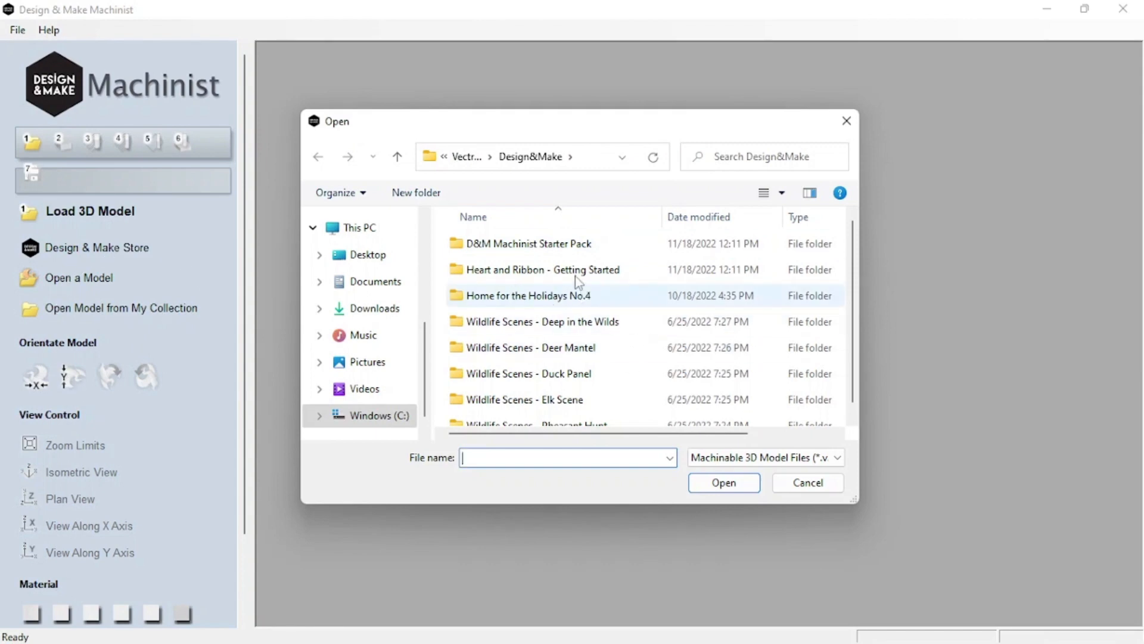
left_click(535, 251)
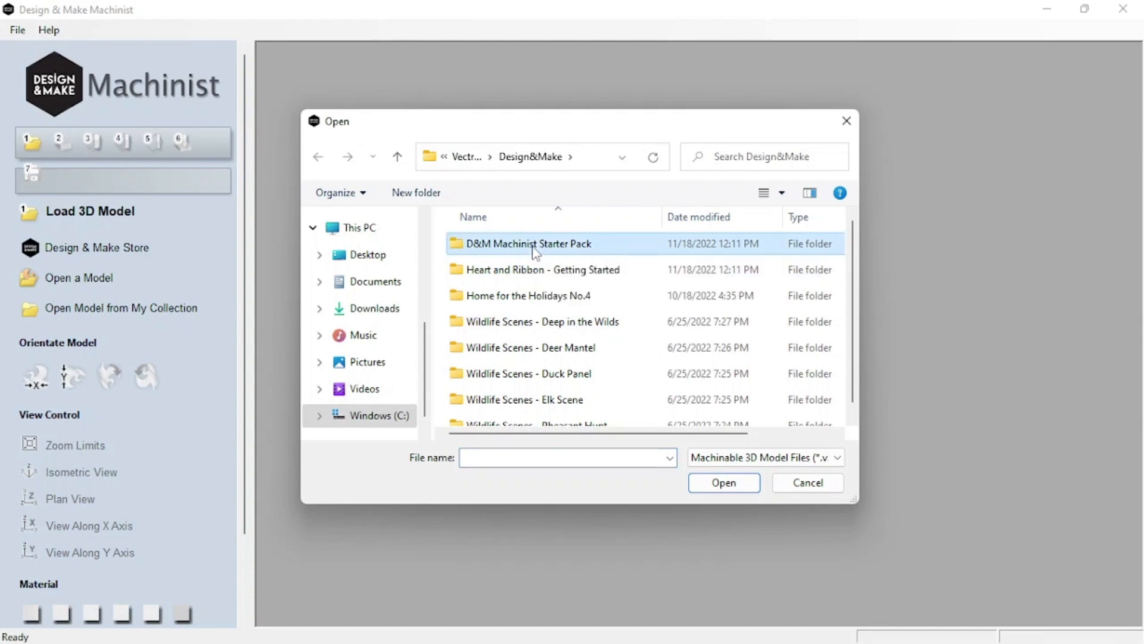
double_click(535, 250)
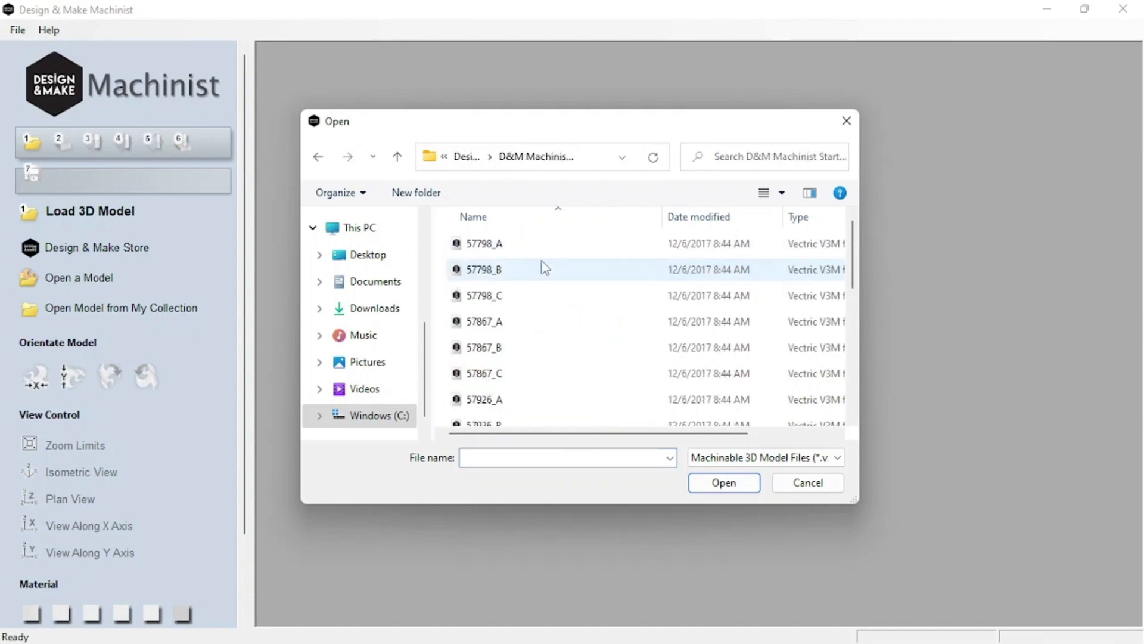
scroll(554, 328, "down", 5)
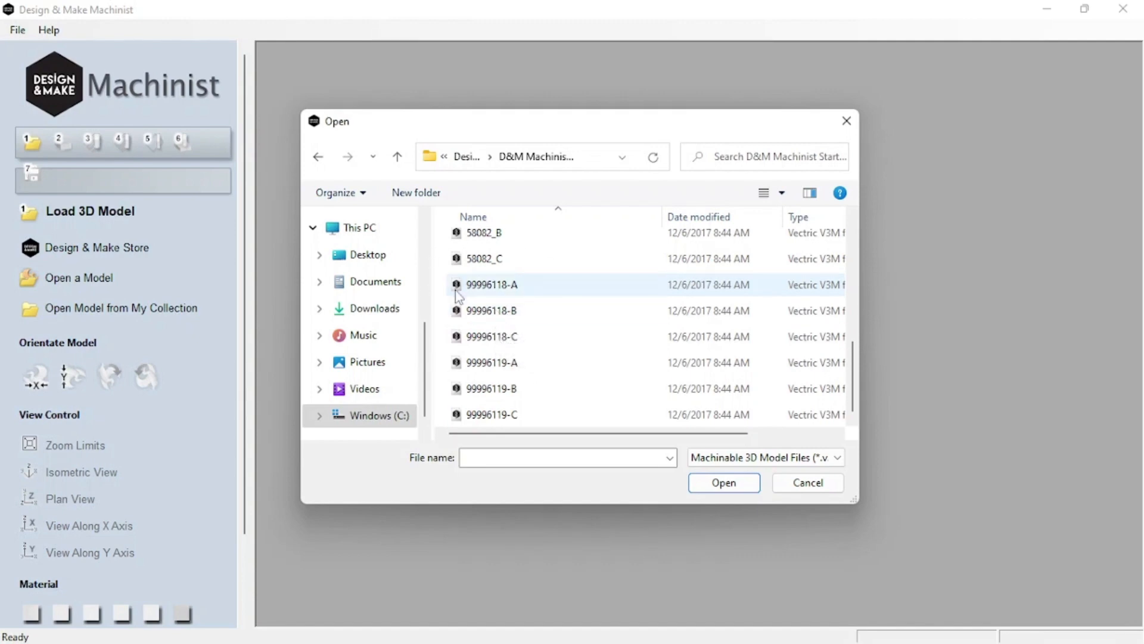
left_click(480, 311)
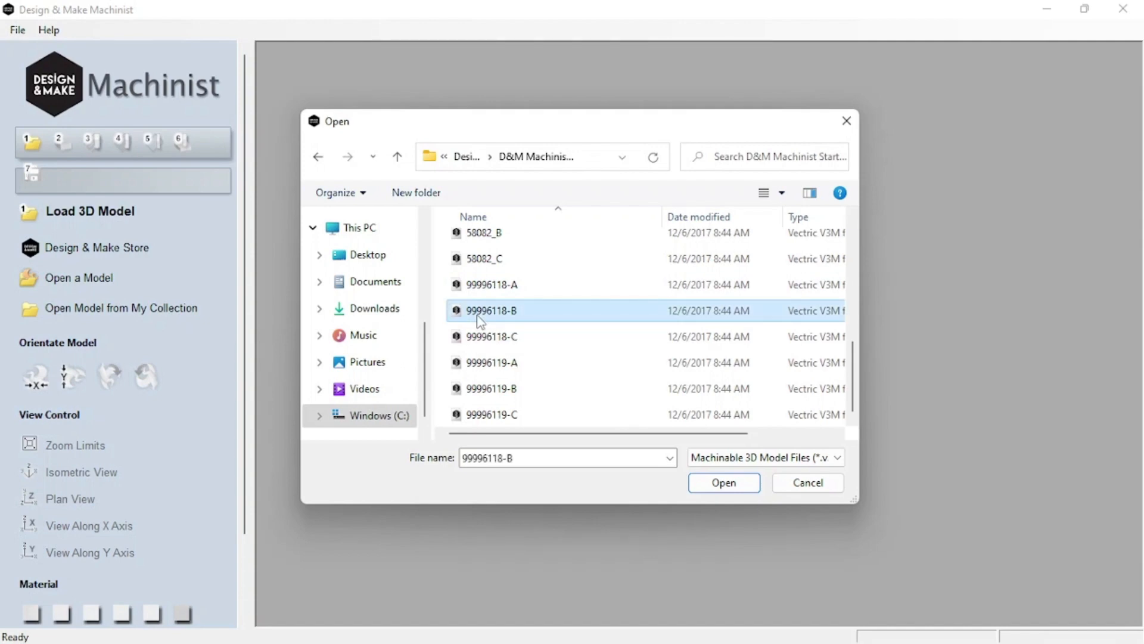
double_click(478, 315)
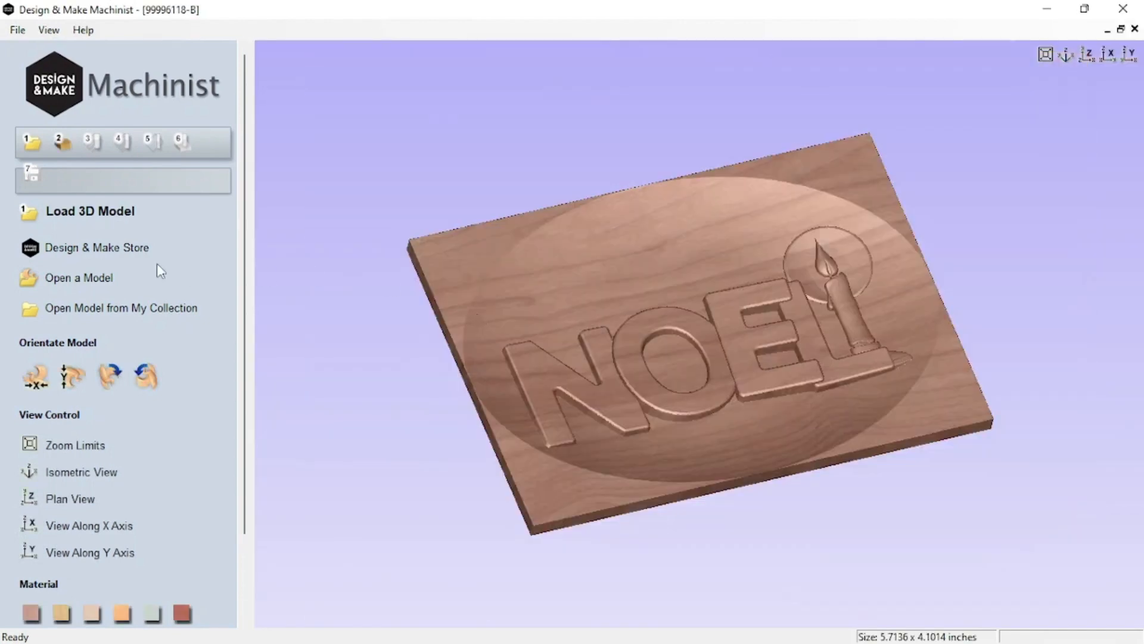
- Load the model 58082_B from the D&M Machinist Starter Pack folder in My Collection and turn it to face the viewer
left_click(94, 308)
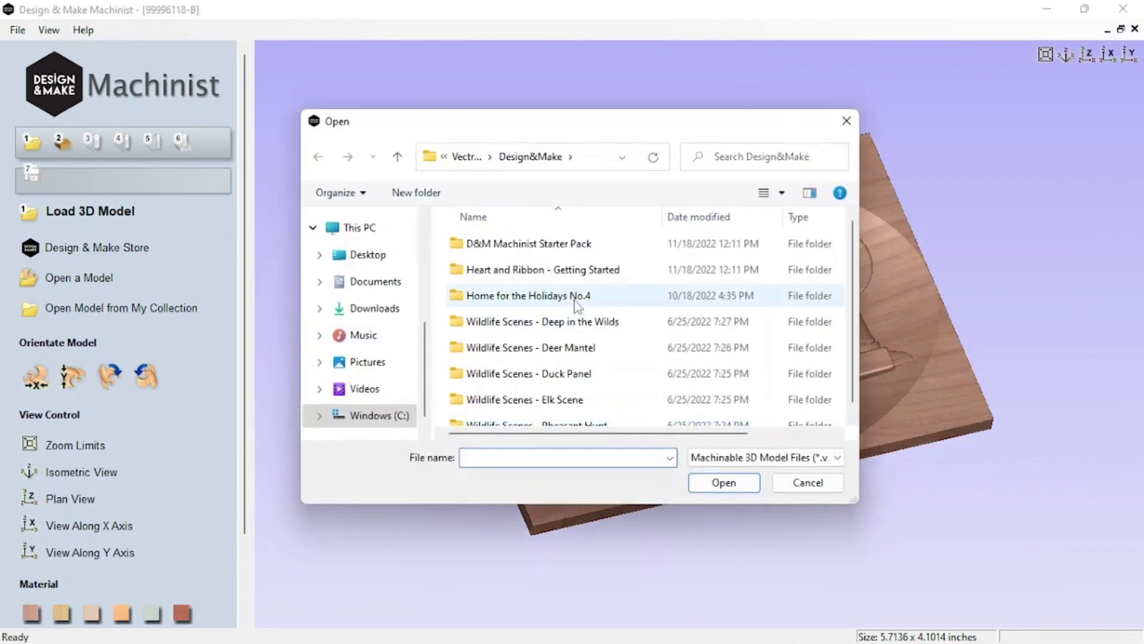
left_click(542, 246)
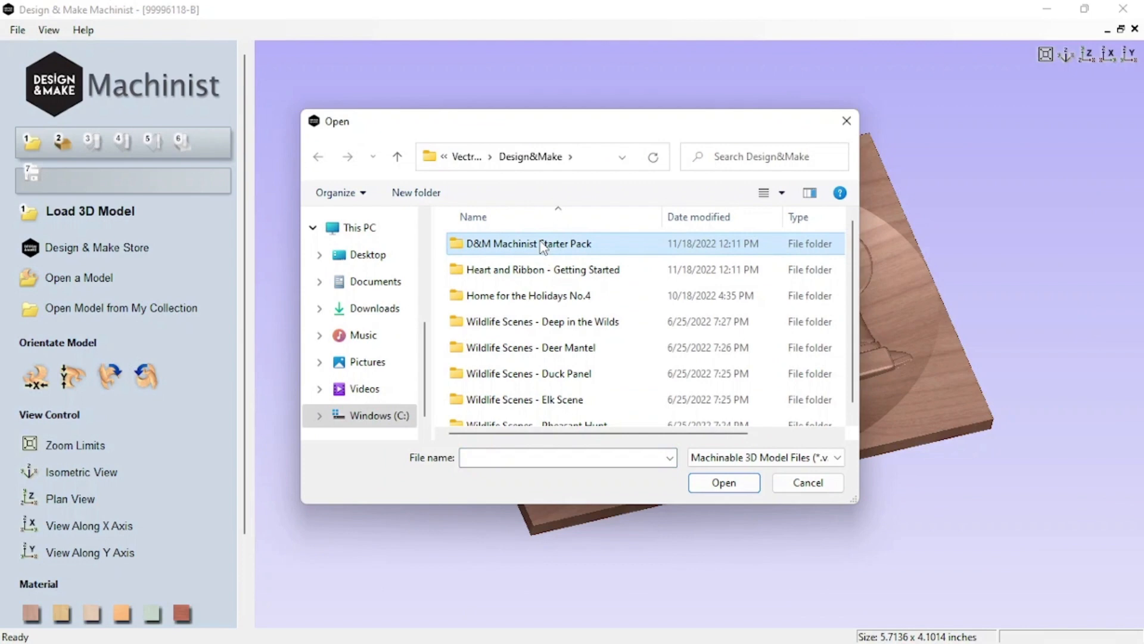
double_click(543, 246)
scroll(529, 350, "down", 5)
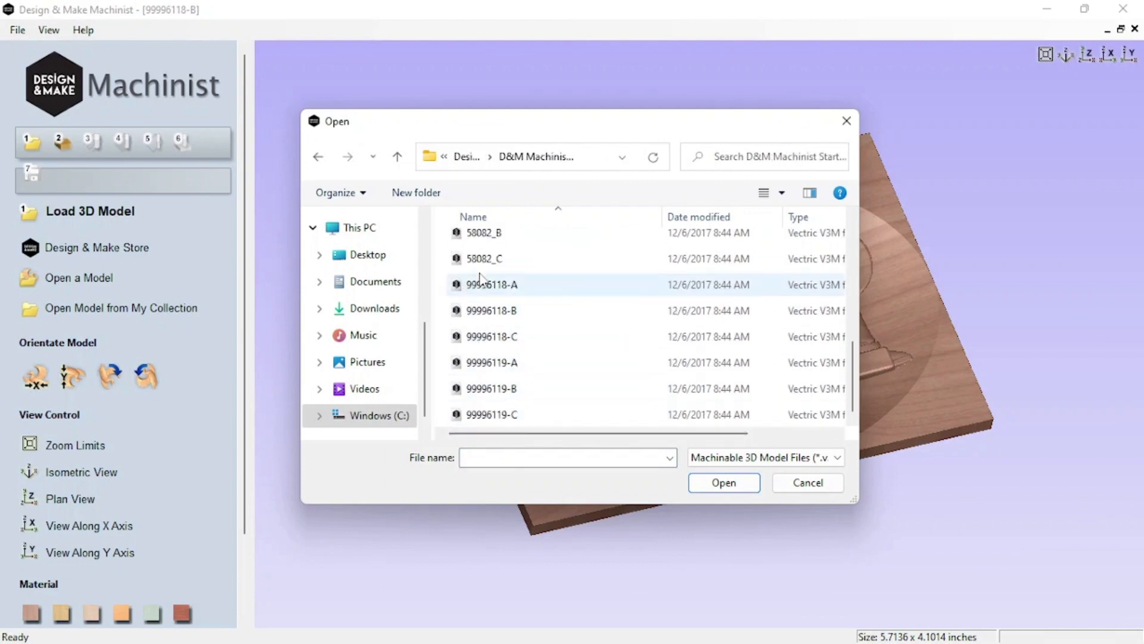
scroll(500, 290, "up", 1)
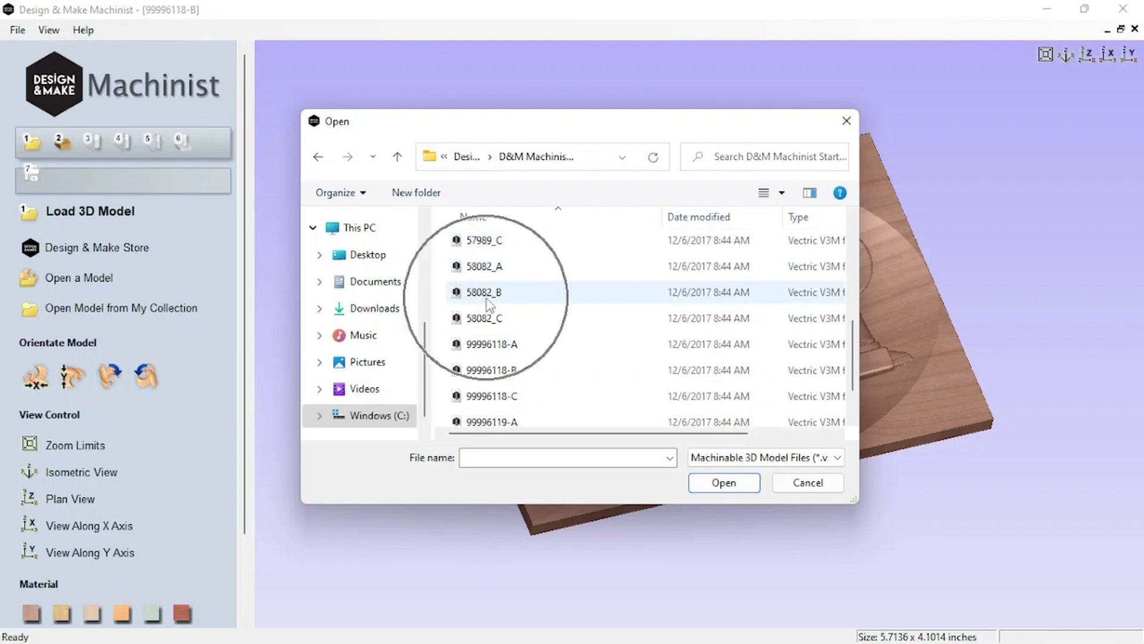
left_click(487, 298)
double_click(486, 295)
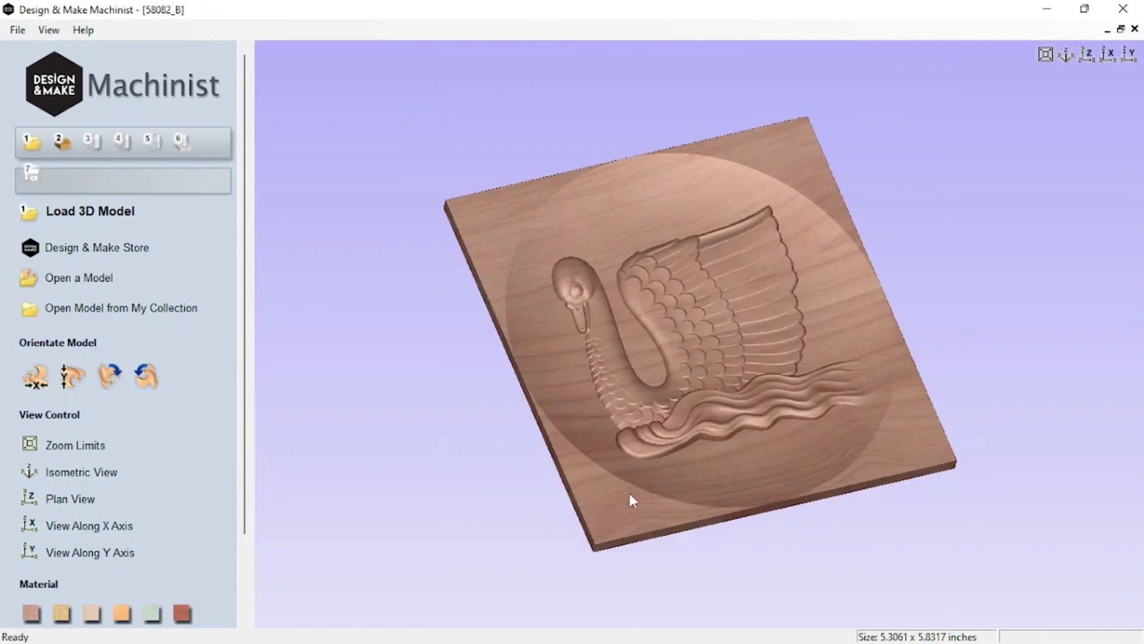
left_click_drag(629, 492, 513, 509)
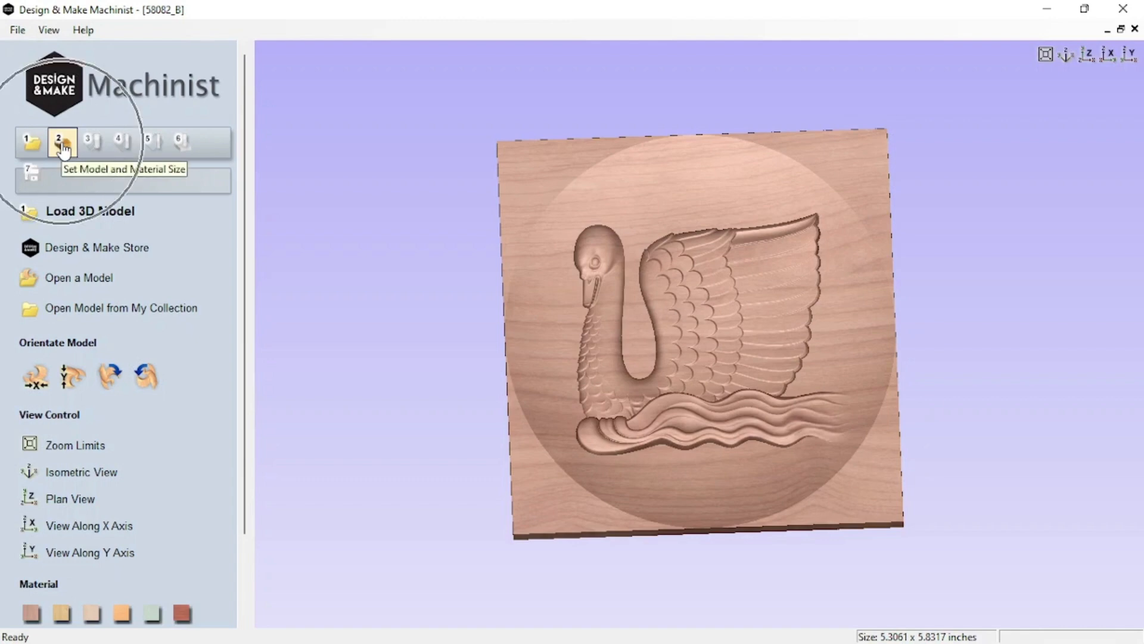
- Try several material appearances on the swan model and return to the original wood
scroll(147, 503, "down", 3)
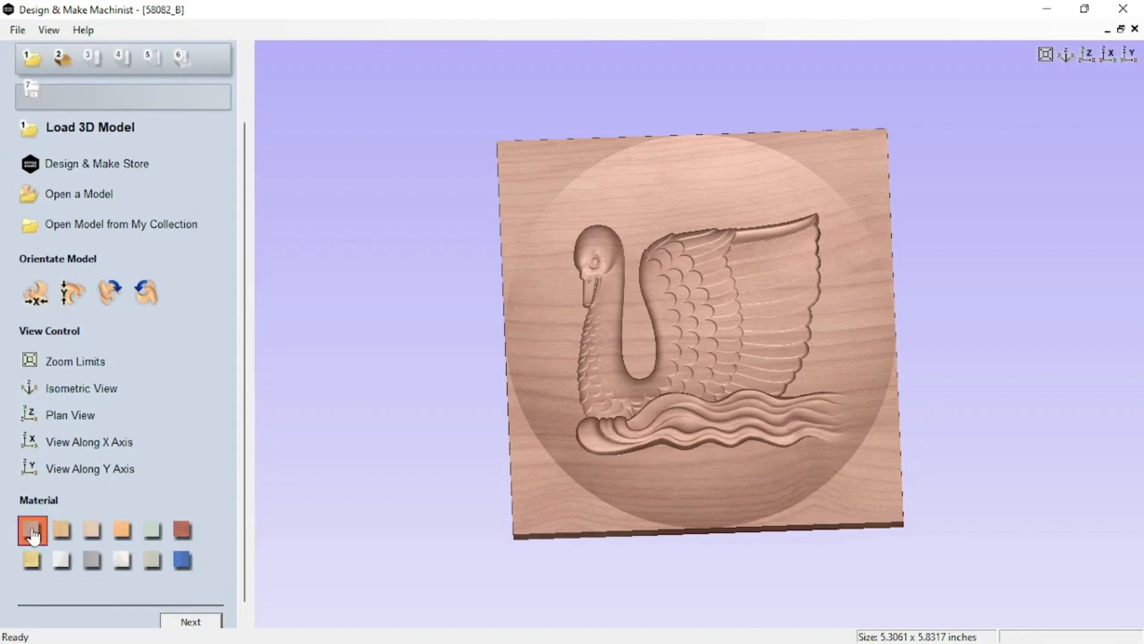
left_click(67, 534)
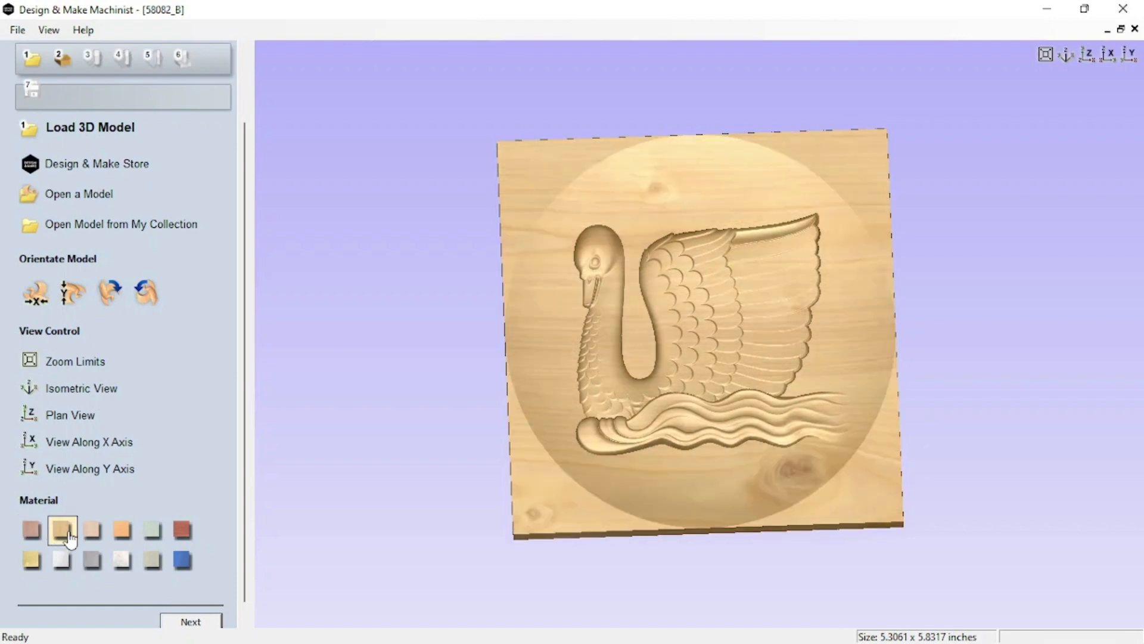
left_click(122, 530)
left_click(152, 530)
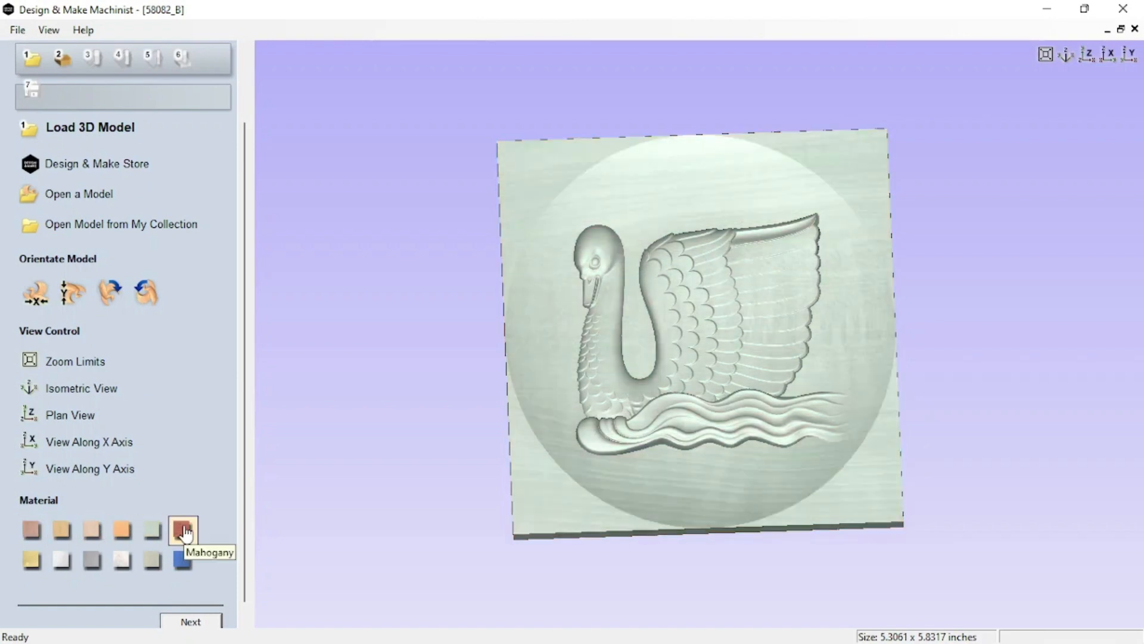
left_click(32, 531)
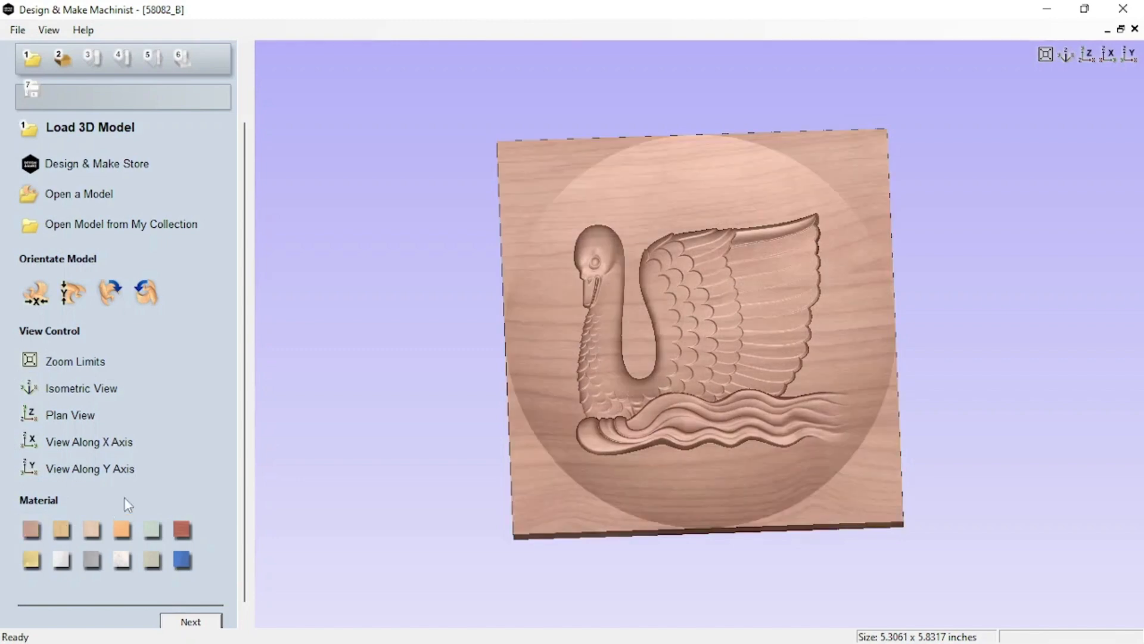
- Continue to the dimension settings and set the model width to 5 inches with width and height linked
scroll(124, 499, "down", 1)
left_click(200, 608)
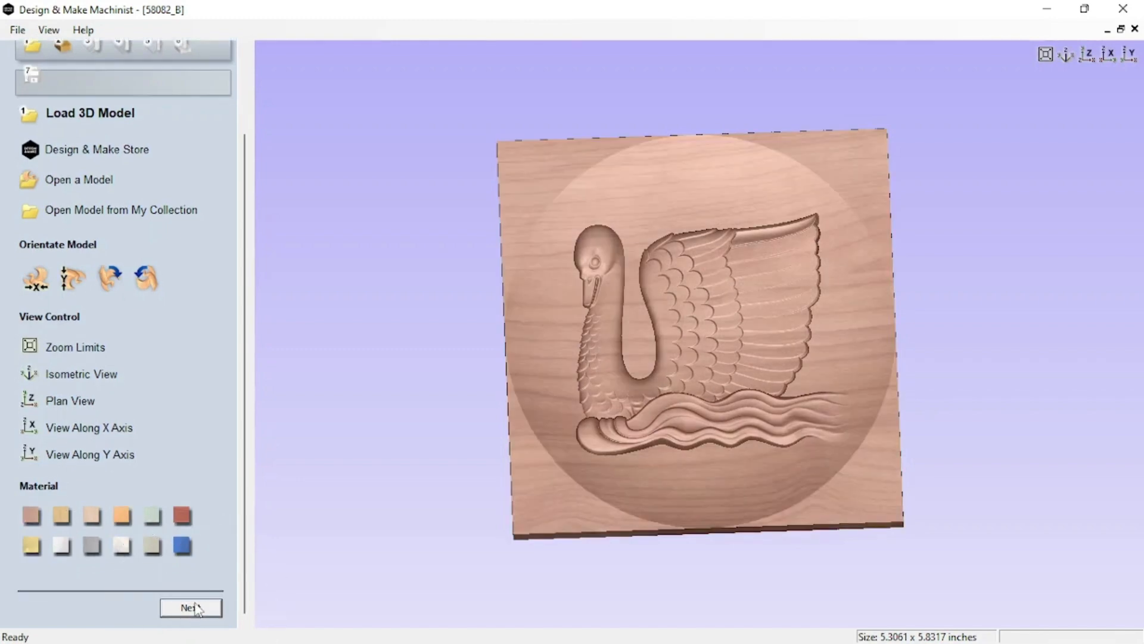
left_click(199, 608)
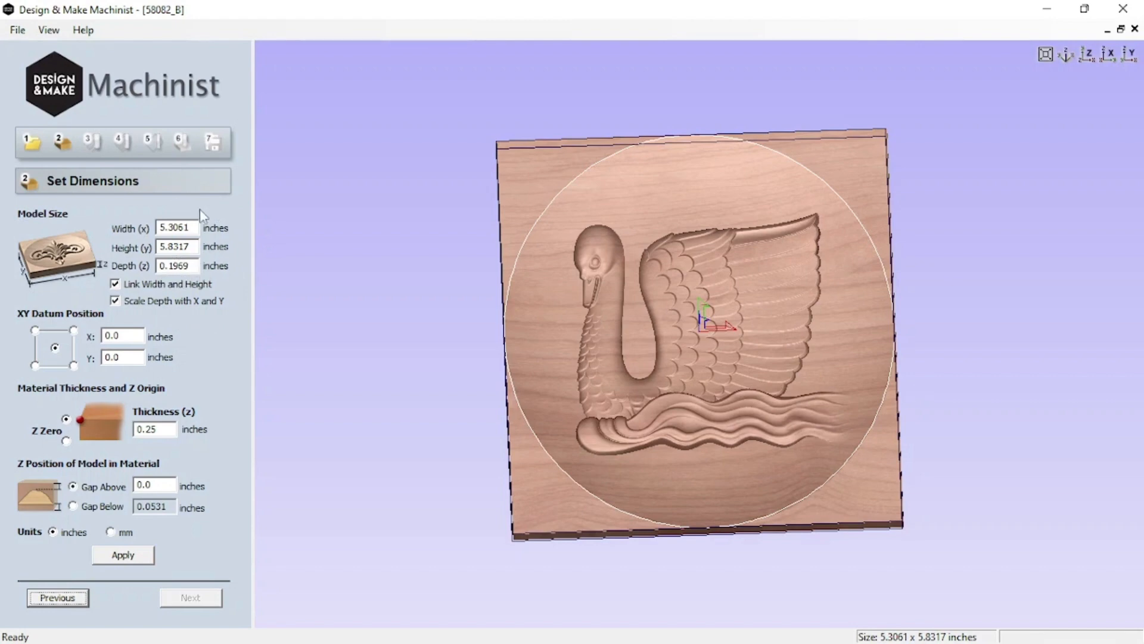
left_click(190, 227)
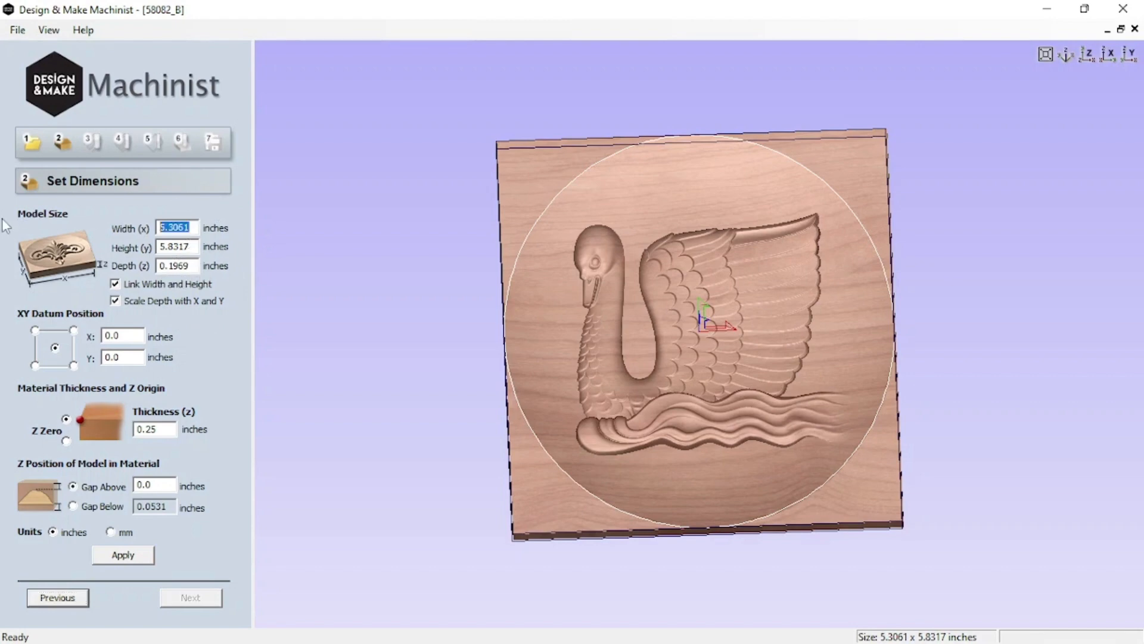
type("5")
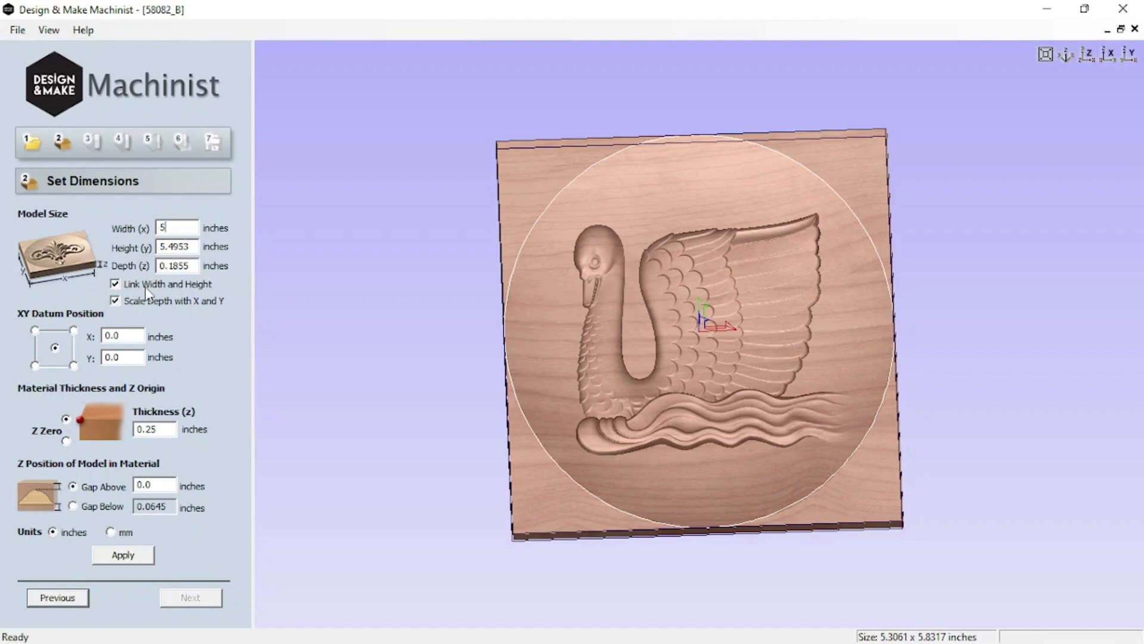
- Place the XY datum at the material's lower-left corner and set the material thickness to .50 inches
left_click(34, 365)
double_click(166, 431)
type(".50")
- Set the gap above the model in the material to .02 inches and apply the dimensions
left_click(97, 484)
left_click_drag(160, 484, 137, 484)
key("BackSpace")
type(".02")
left_click(131, 556)
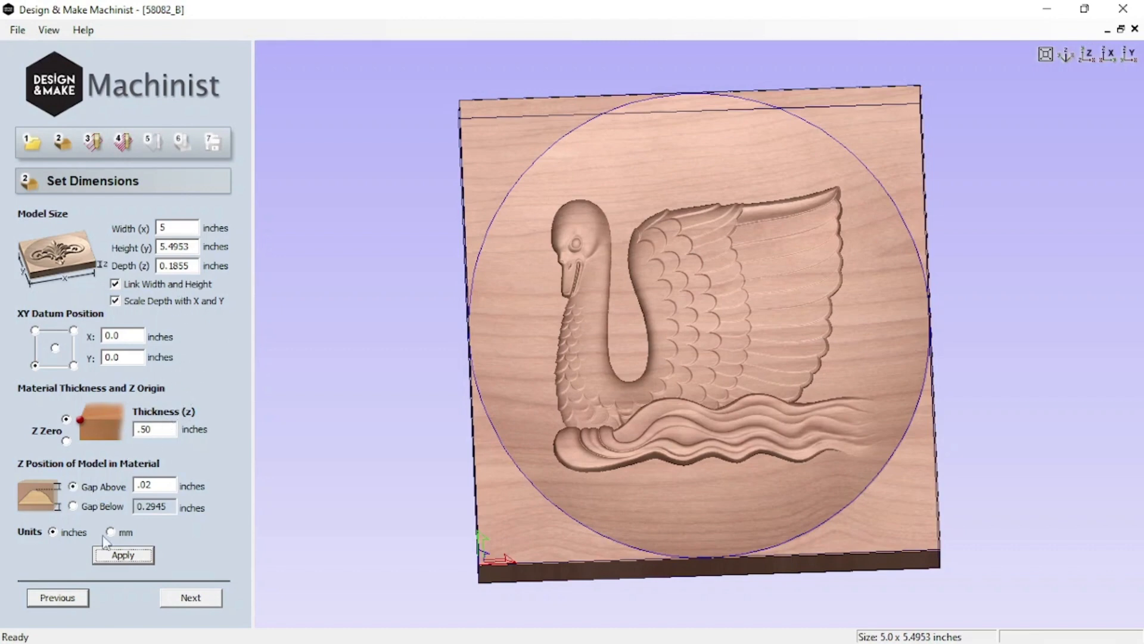
- Go through the roughing toolpath settings without calculating a roughing pass and continue to the finishing toolpath
left_click(191, 598)
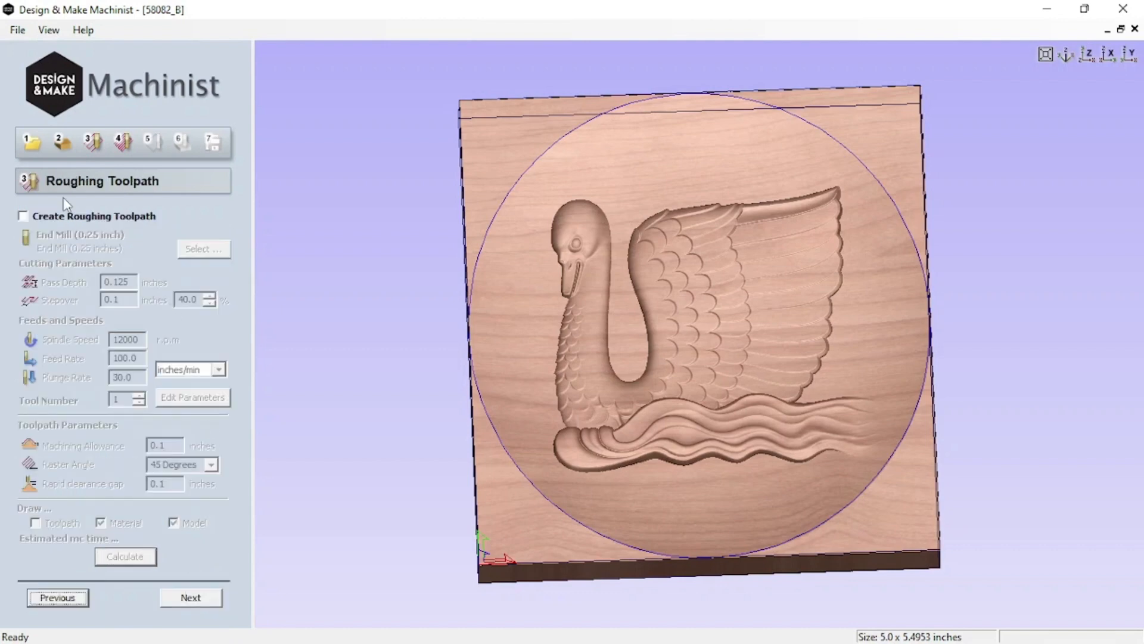
left_click(21, 219)
left_click(186, 598)
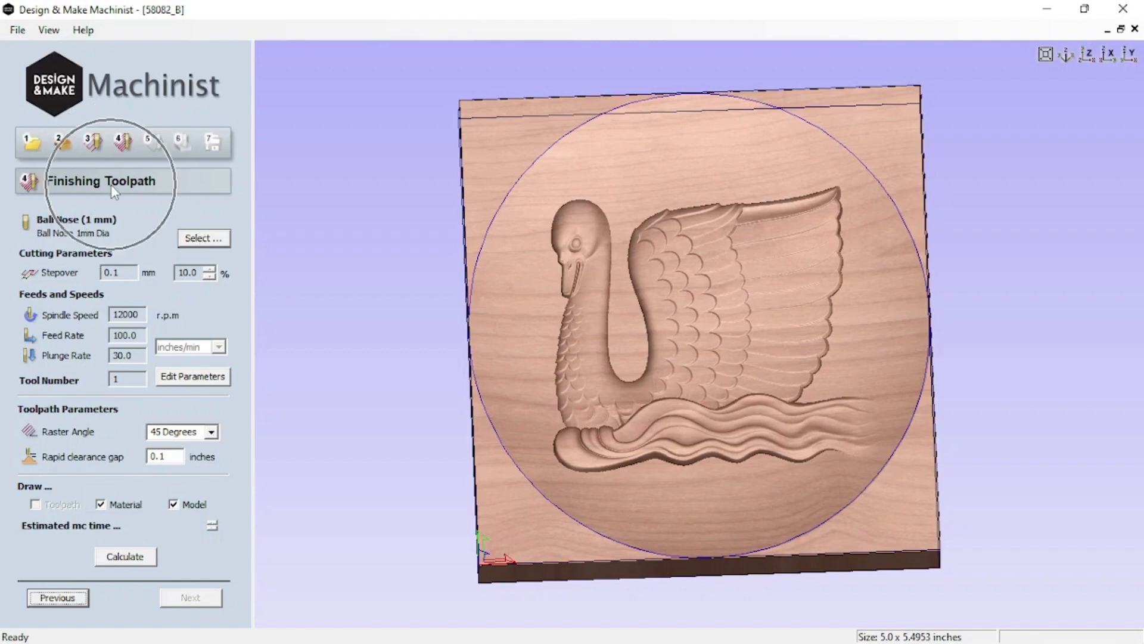
- Choose Ball Nose (1 mm) from the metric tools in the tool database for the finishing toolpath
left_click(213, 239)
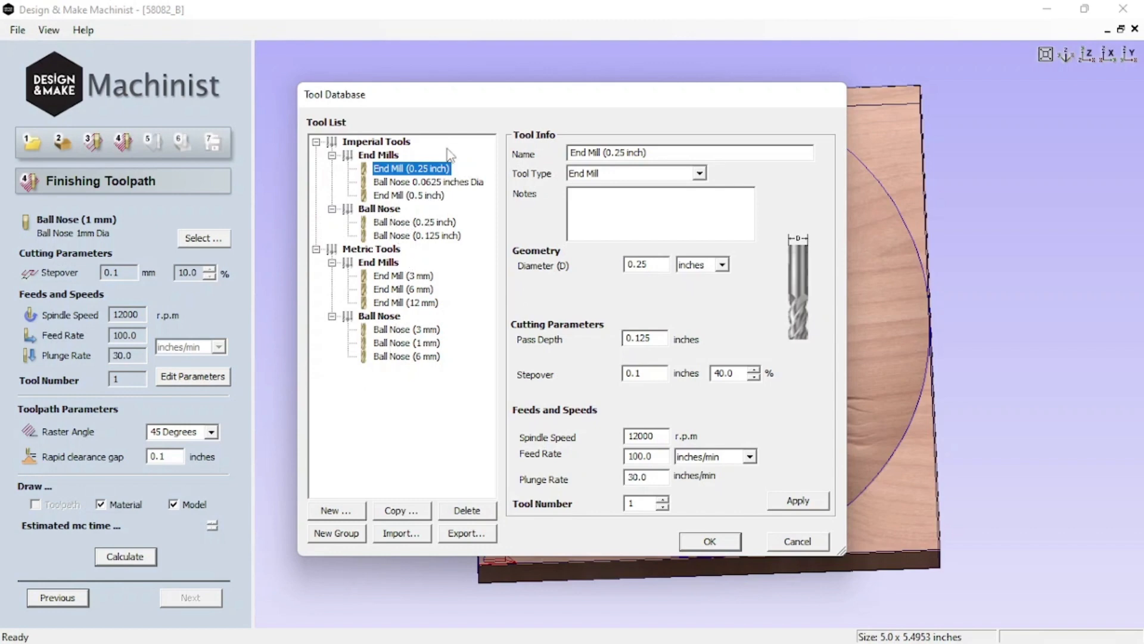
key("ctrl")
key("ctrl")
key("ctrl")
key("ctrl")
left_click(382, 345)
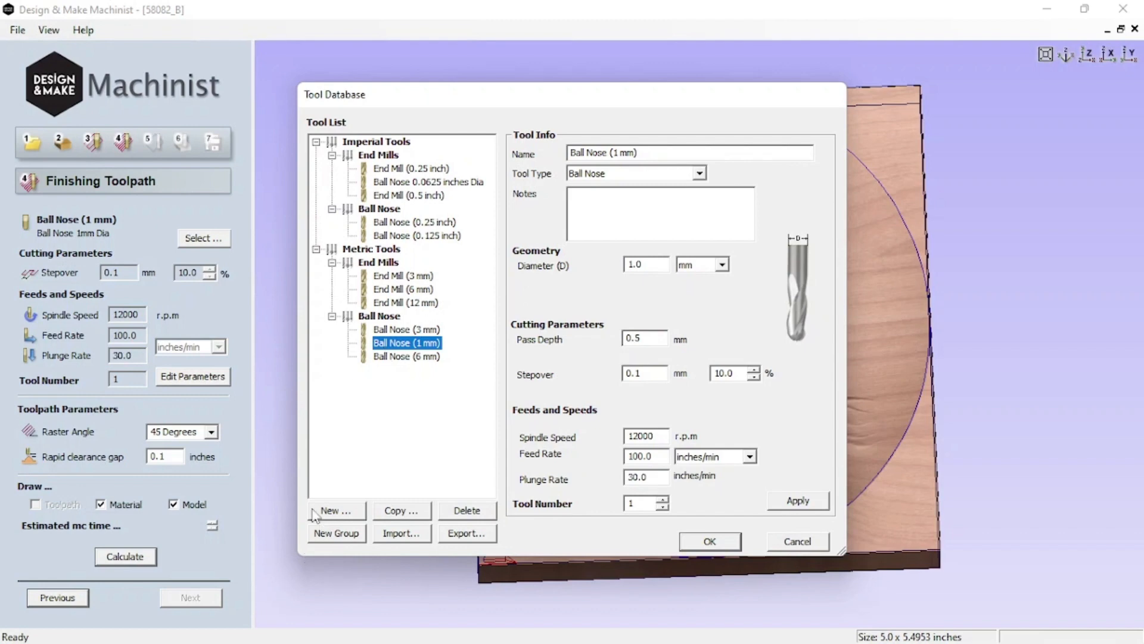
left_click(344, 510)
left_click(742, 377)
left_click(734, 373)
left_click(710, 542)
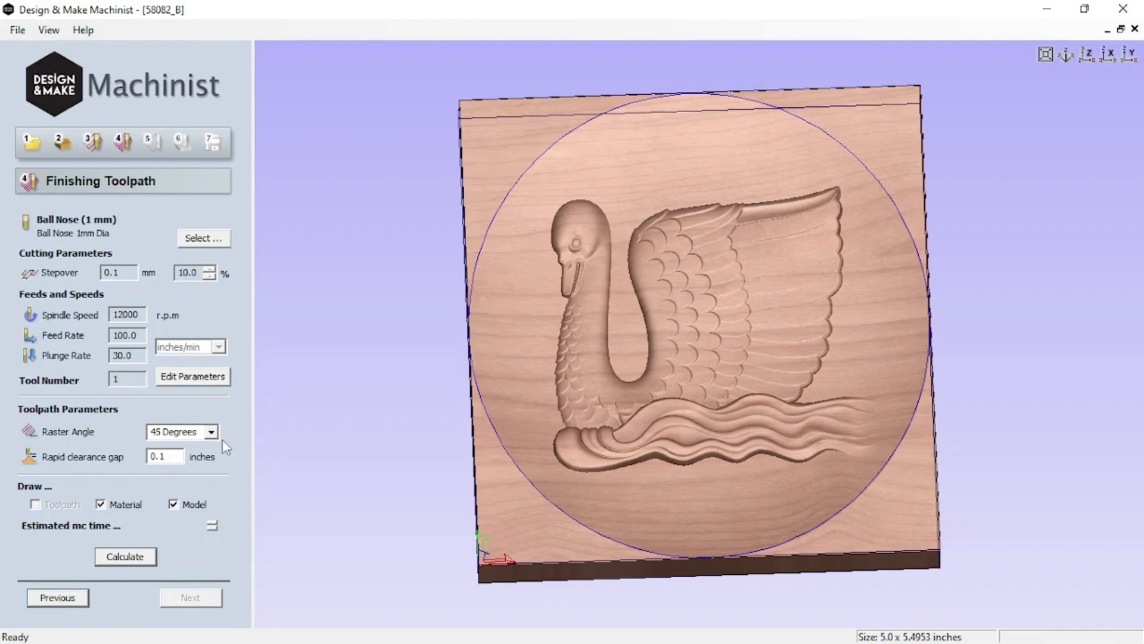
- Calculate the finishing toolpath and hide its lines to show the swan model
left_click(127, 558)
left_click(132, 559)
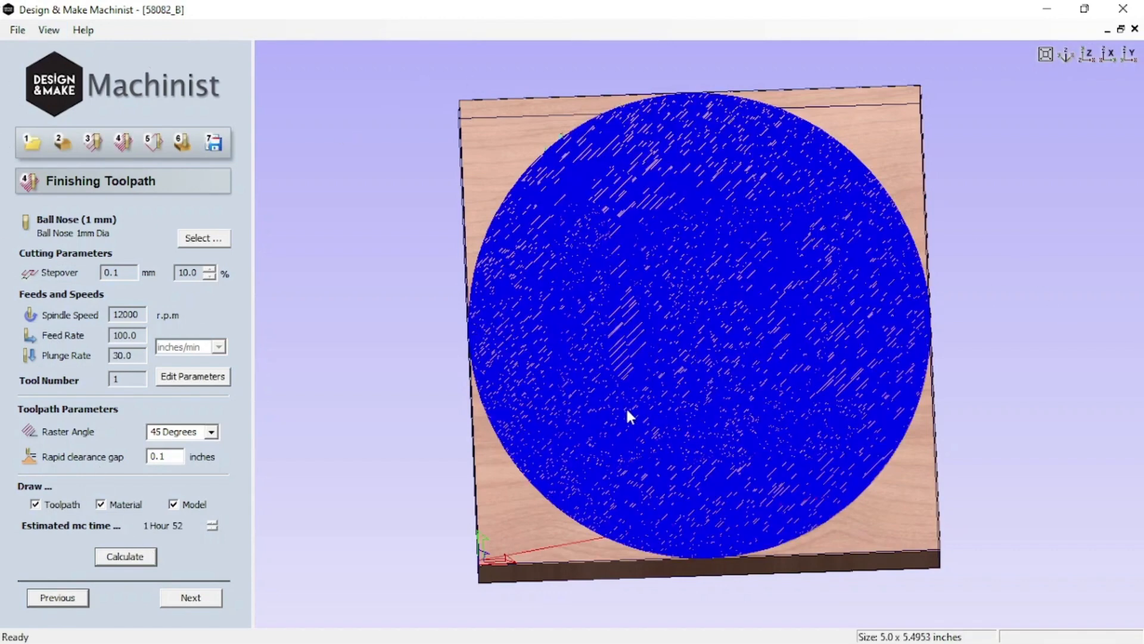
left_click(34, 505)
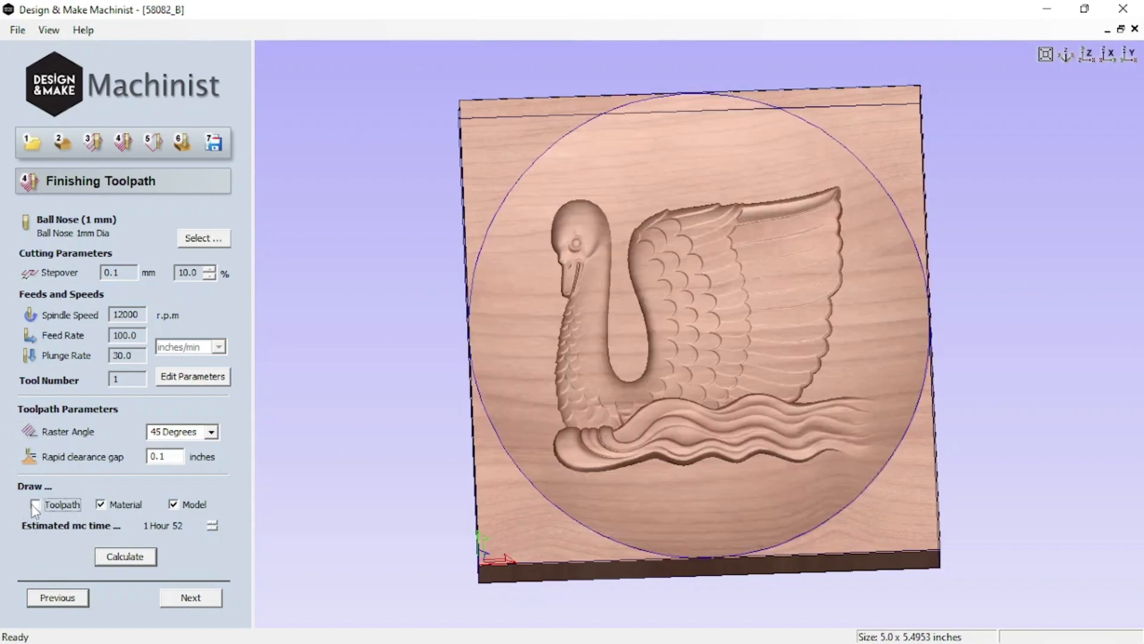
- Skip the cut out toolpath and continue to the toolpath preview
left_click(189, 601)
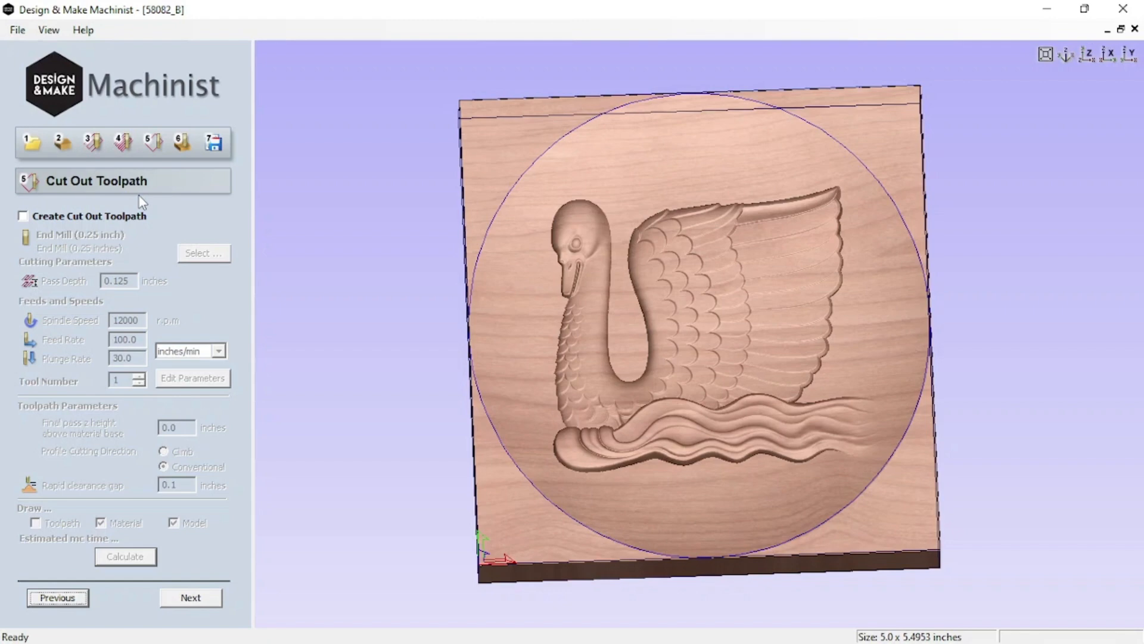
left_click(508, 182)
left_click(445, 233)
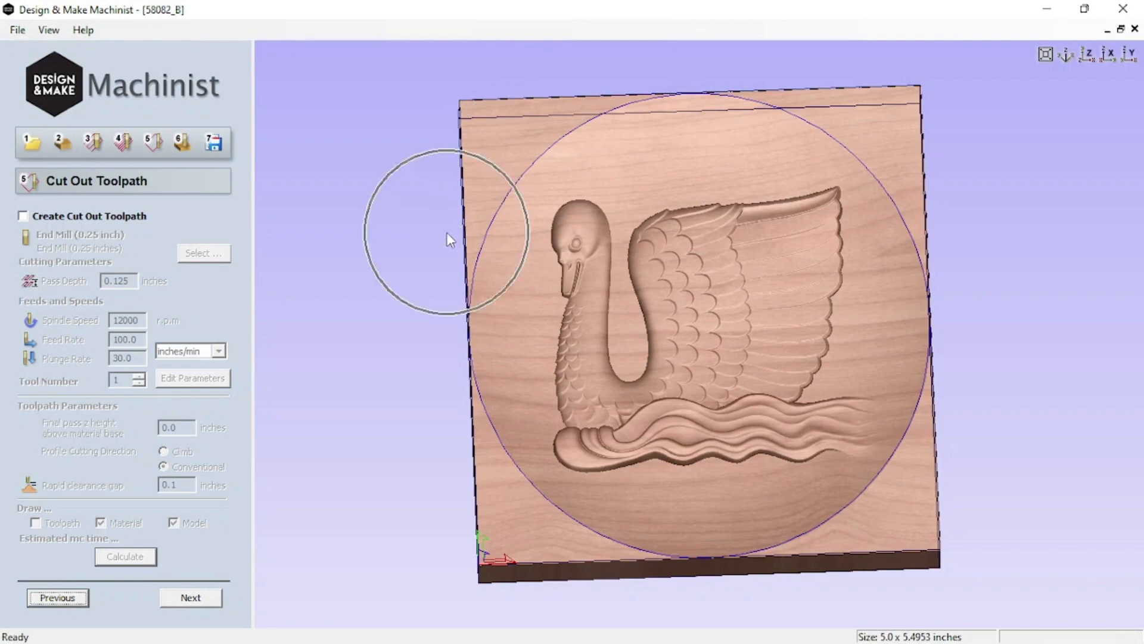
key("ctrl")
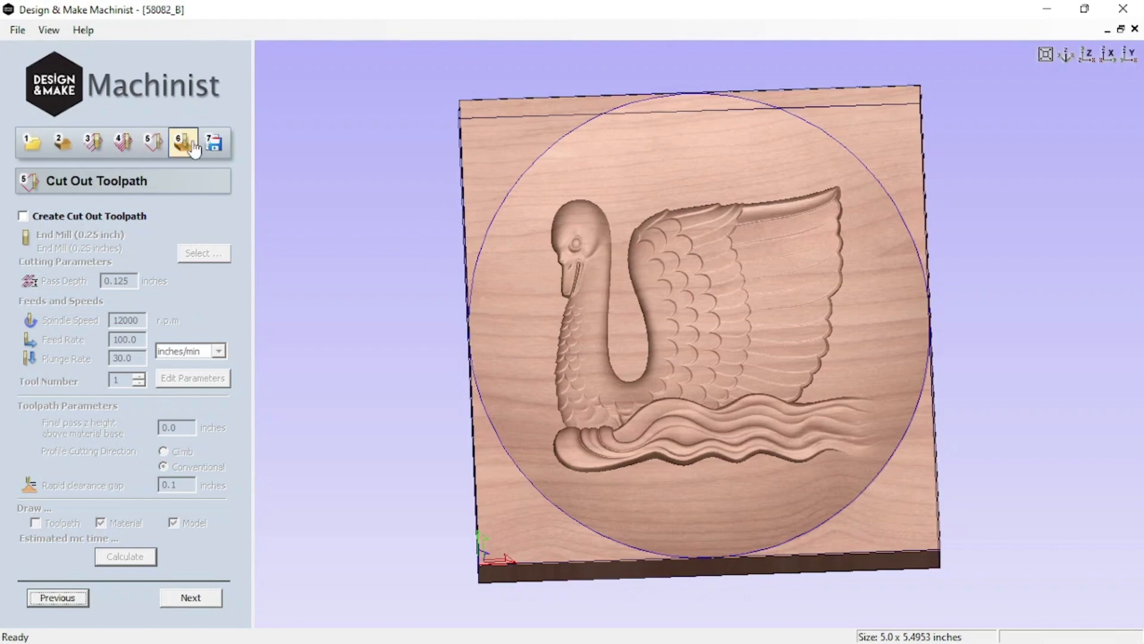
left_click(199, 599)
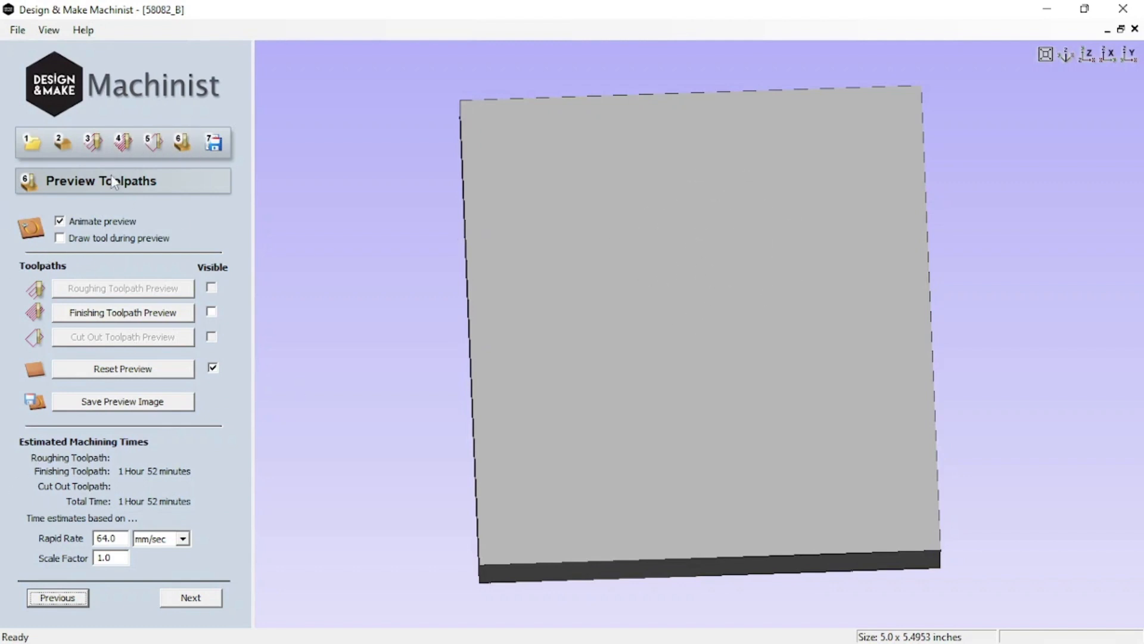
- Run the animated preview of the finishing toolpath on the material block
left_click(138, 316)
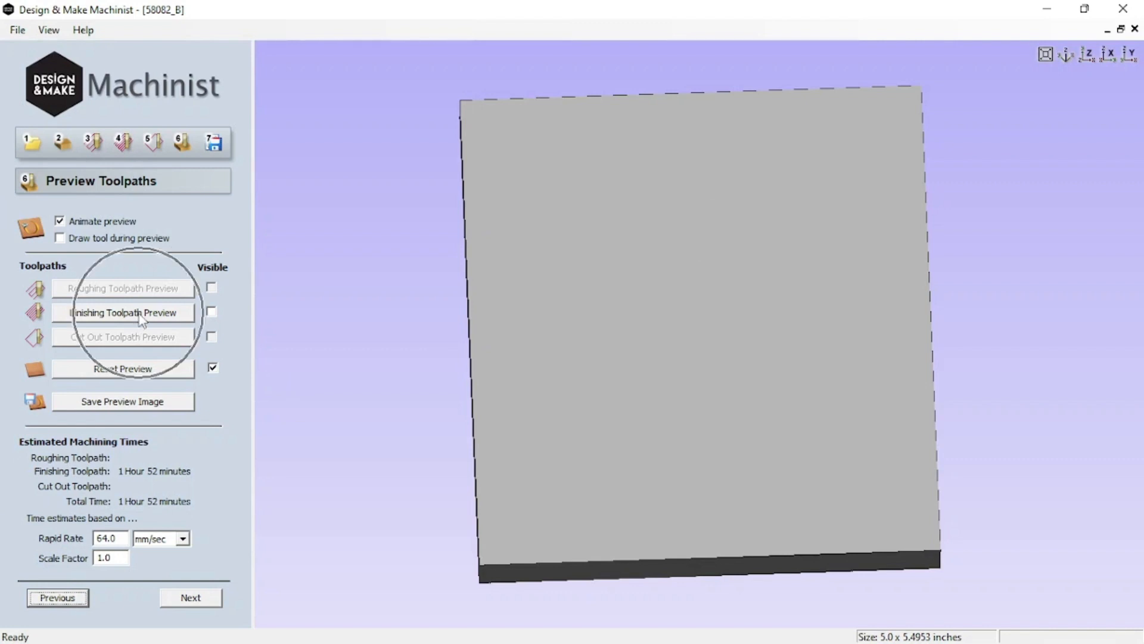
left_click(139, 315)
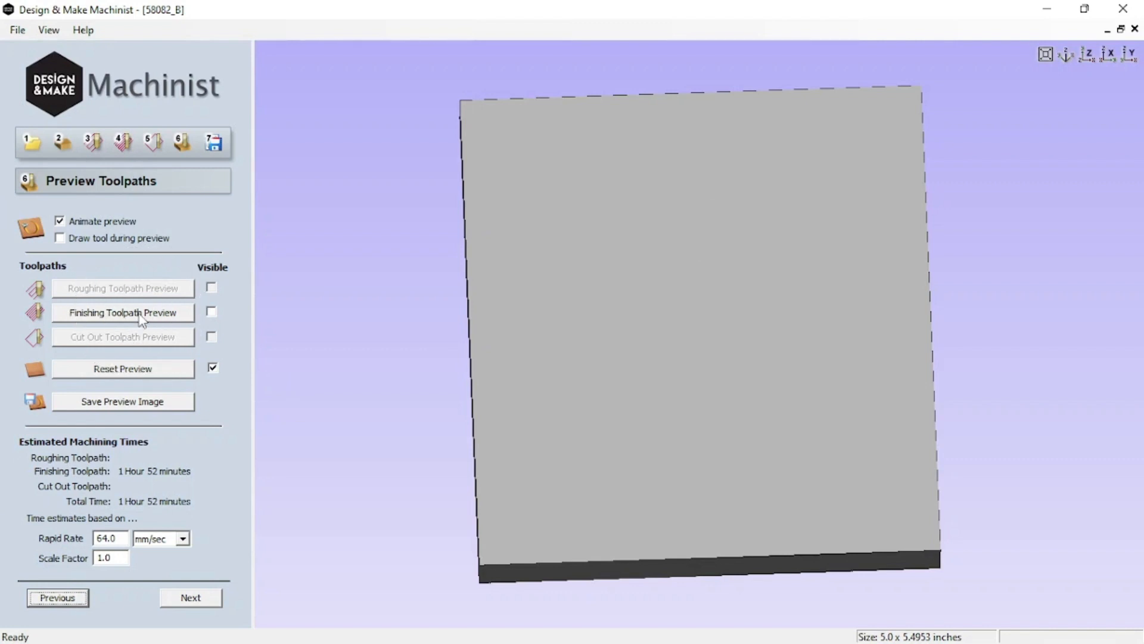
left_click(141, 316)
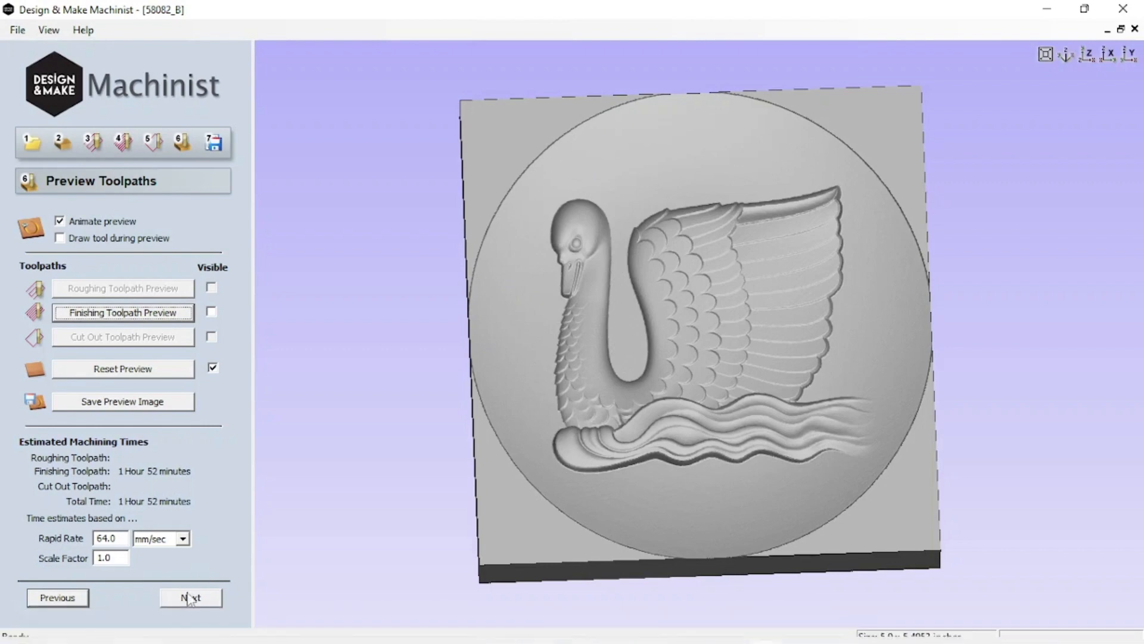
- Continue to saving the toolpaths and keep X-Carve (inch) (*.gcode) as the post processor
left_click(189, 598)
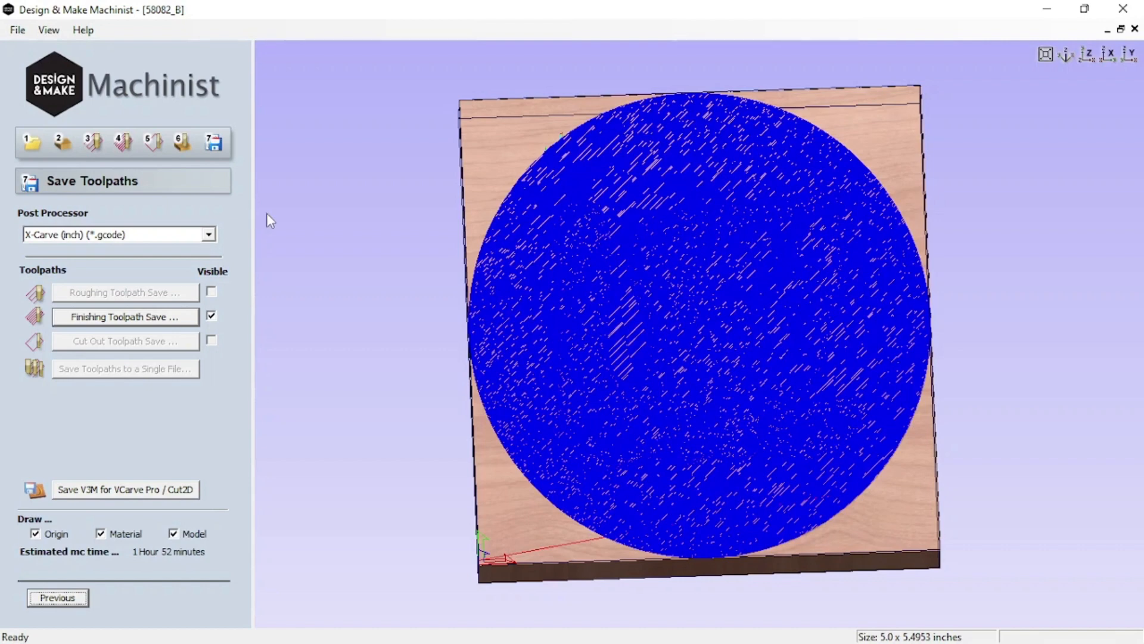
left_click(209, 235)
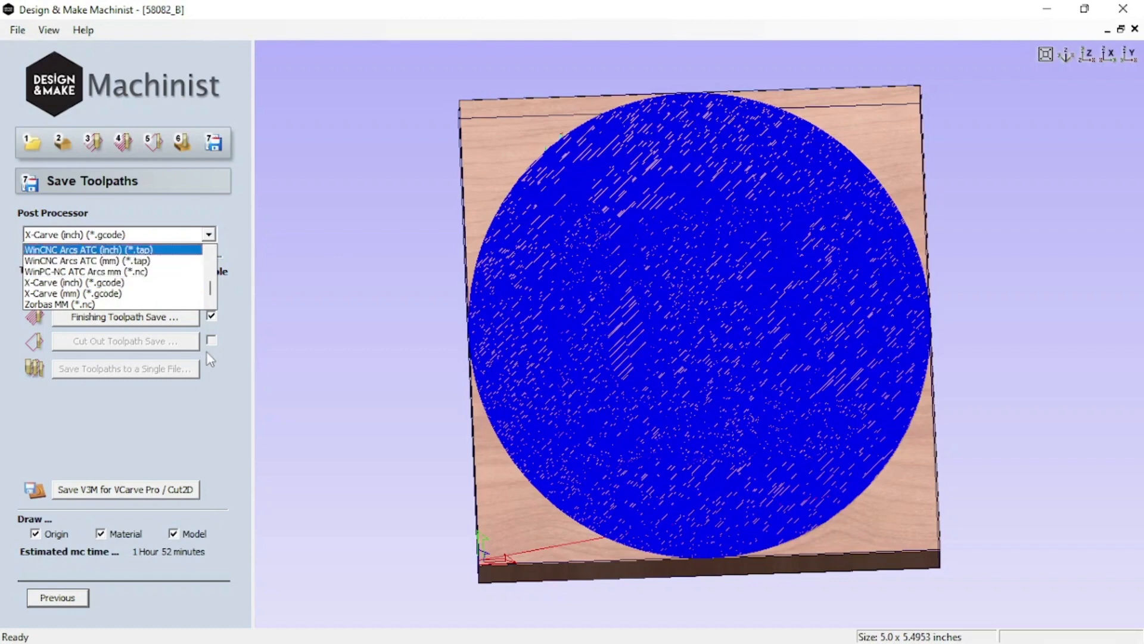
left_click(232, 434)
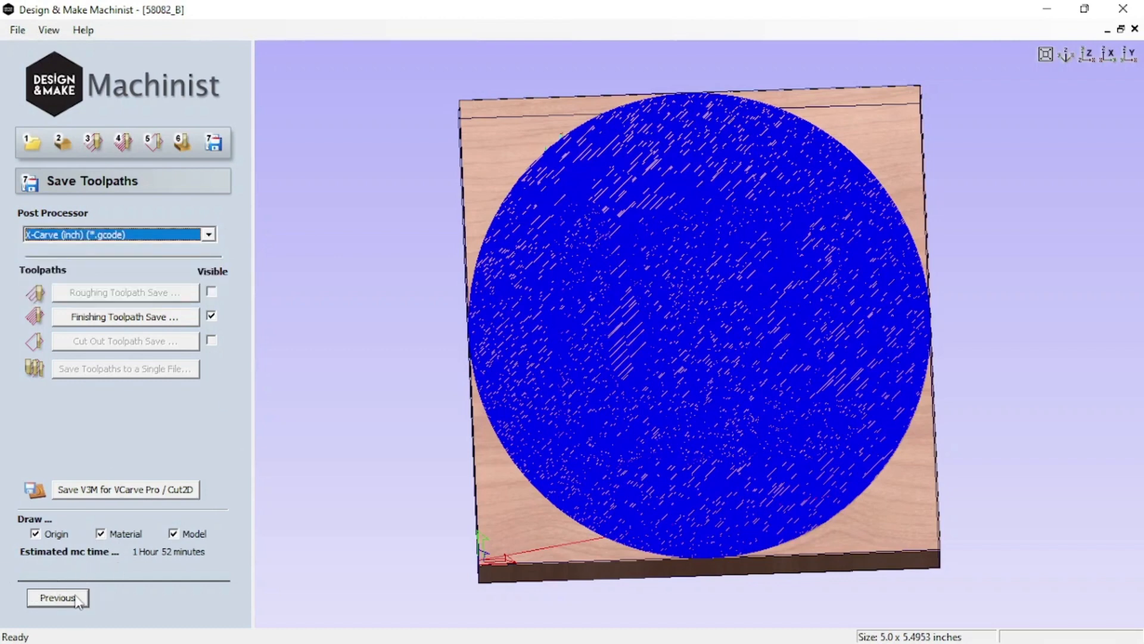
- Start saving the finishing toolpath and choose the D&M demo folder inside CNC files as its location
left_click(144, 319)
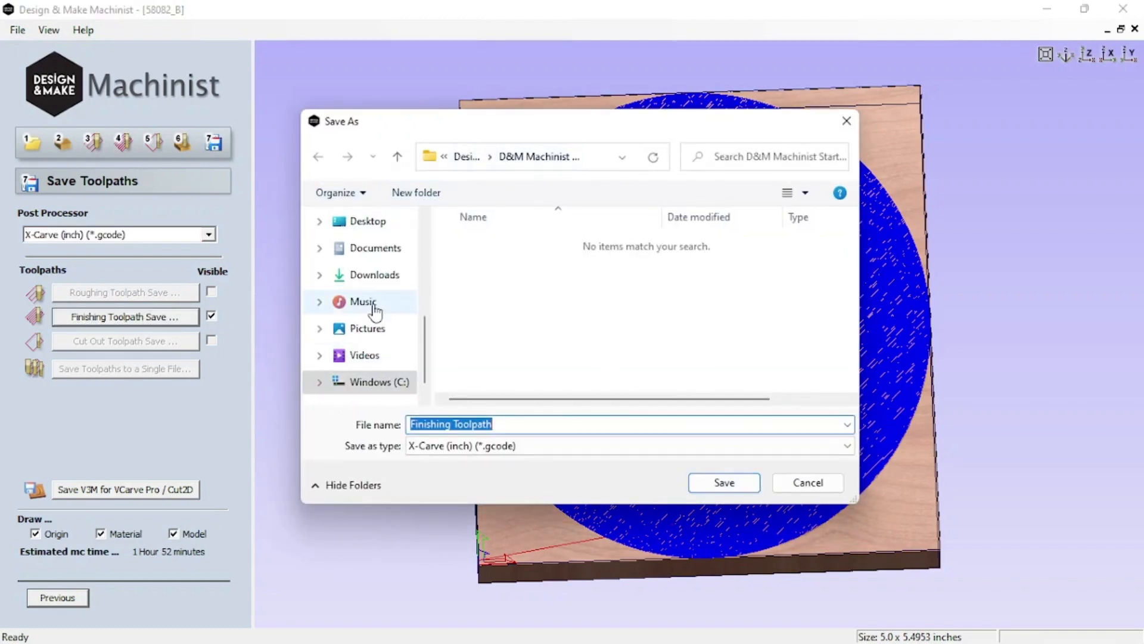
scroll(360, 322, "up", 2)
left_click(383, 278)
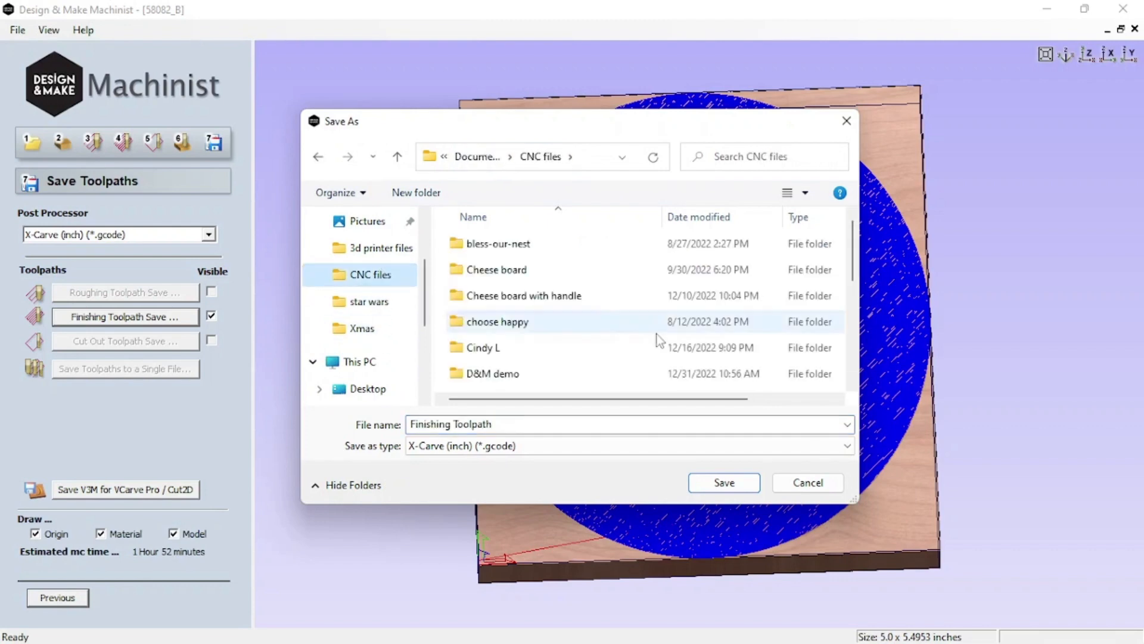
scroll(532, 361, "down", 5)
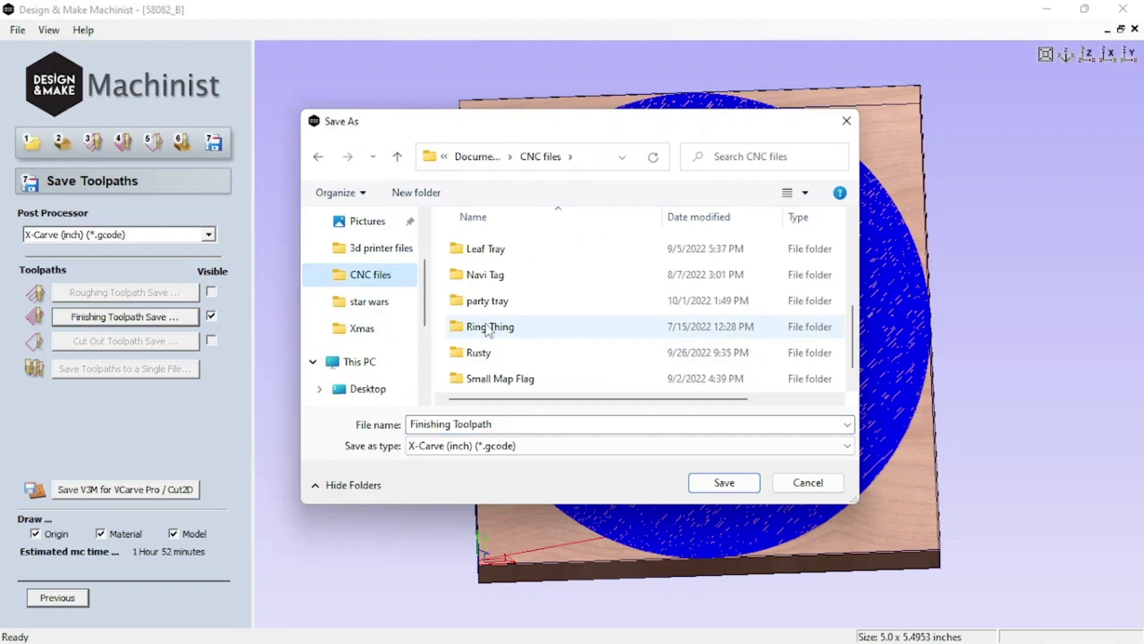
scroll(543, 357, "down", 1)
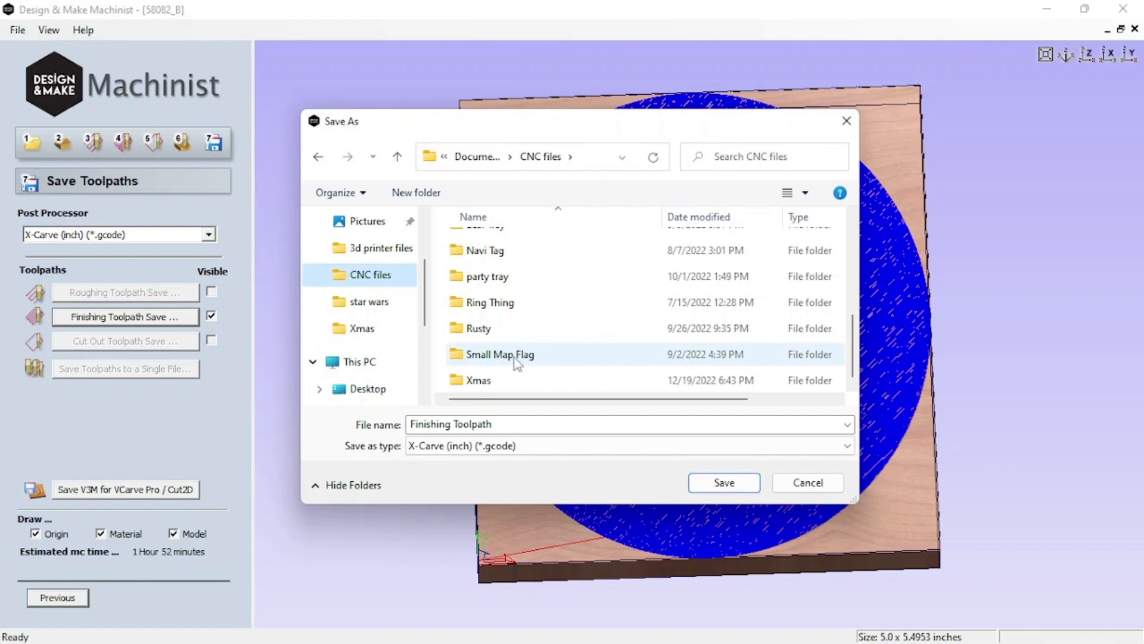
scroll(514, 357, "up", 6)
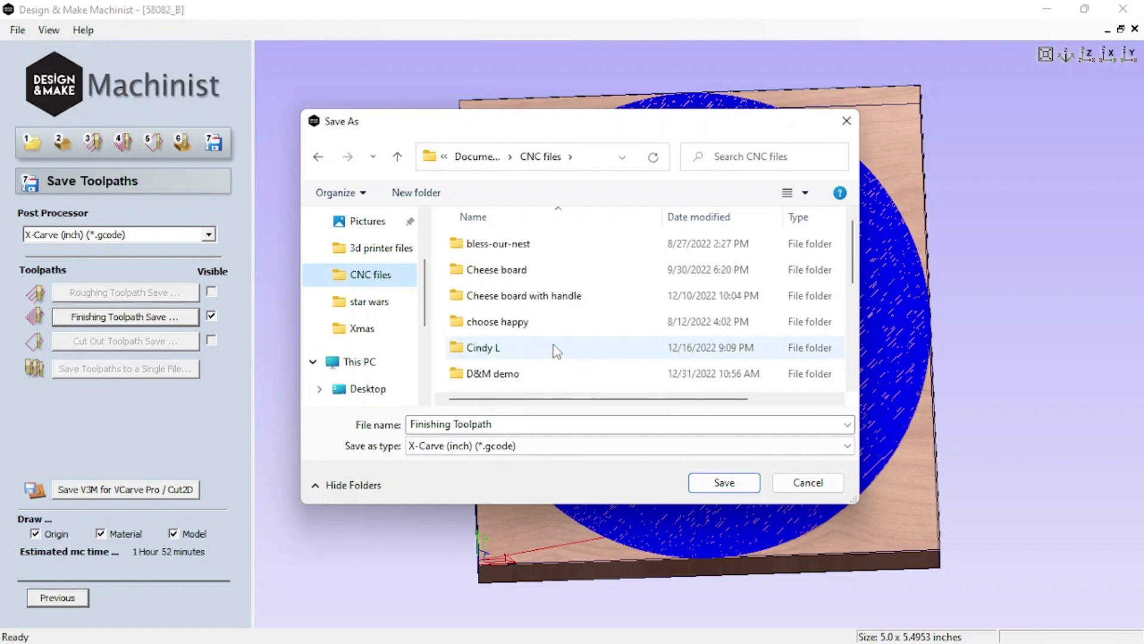
left_click(486, 374)
double_click(485, 375)
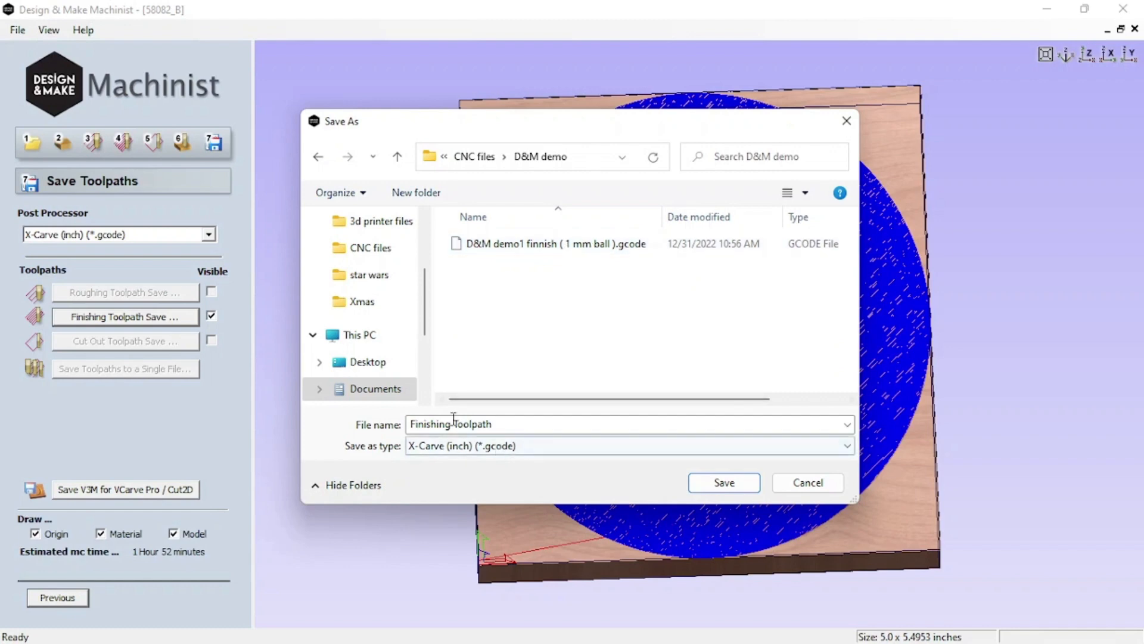
- Name the finishing toolpath file "Swan Demo (1mm ball)" and save it as X-Carve (inch) (*.gcode)
left_click(516, 425)
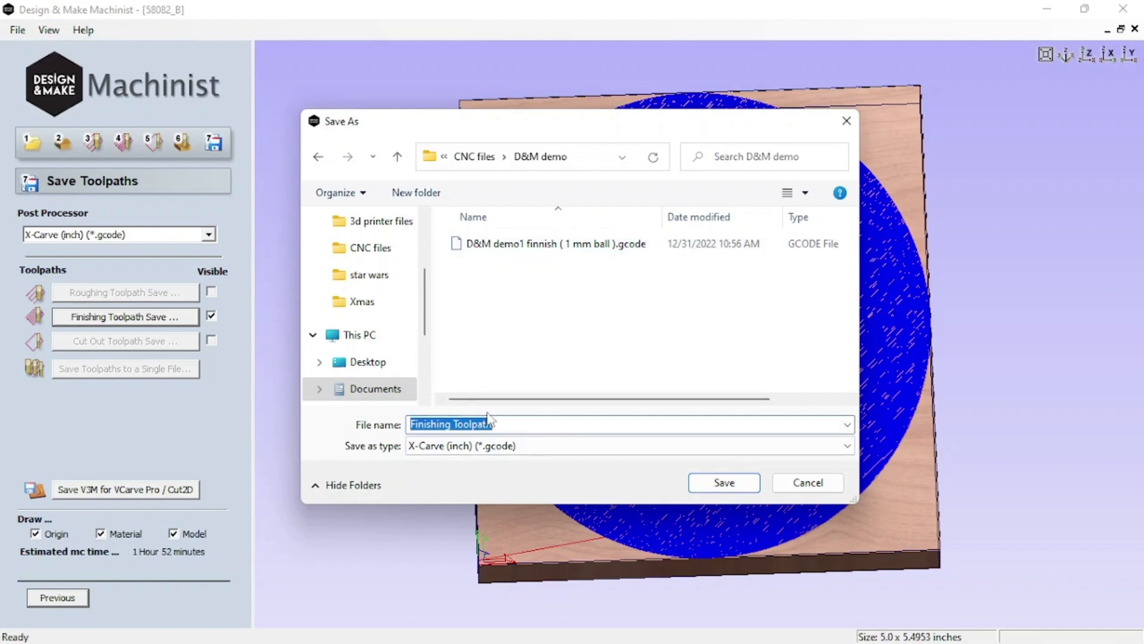
type("D")
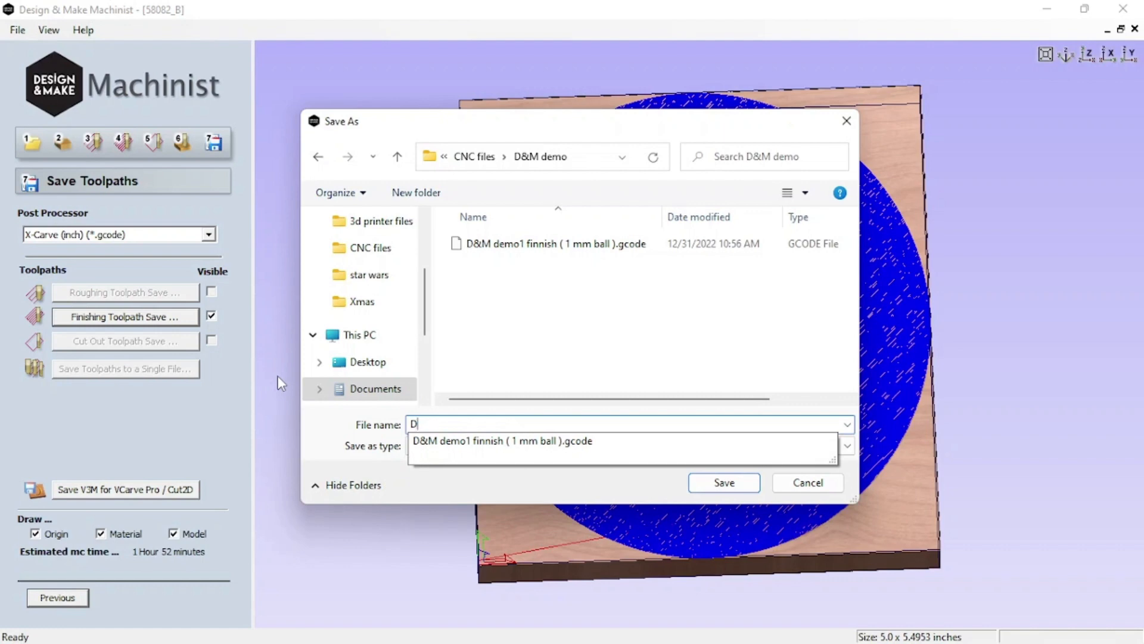
key("BackSpace")
type("Swan")
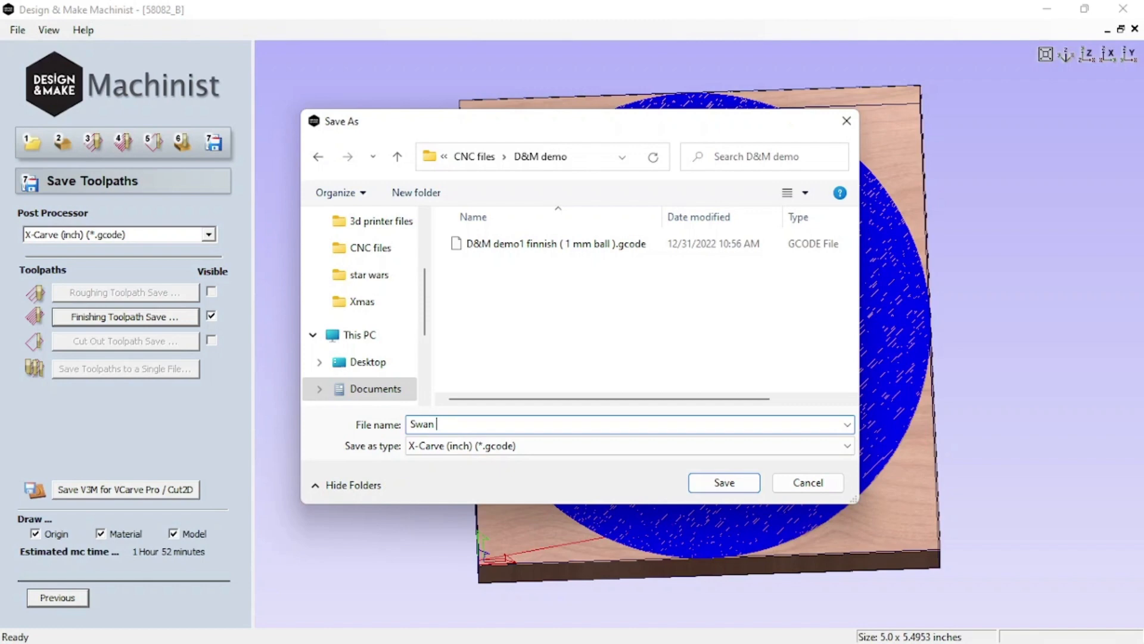
type(" Demo (")
type("1mm ball)")
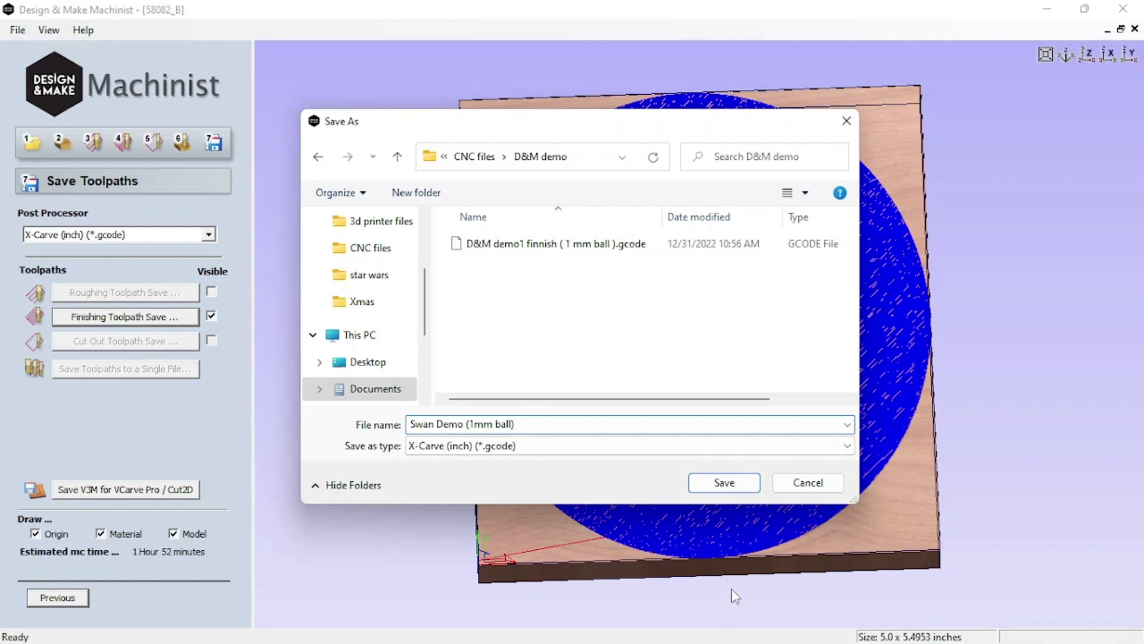
left_click(724, 482)
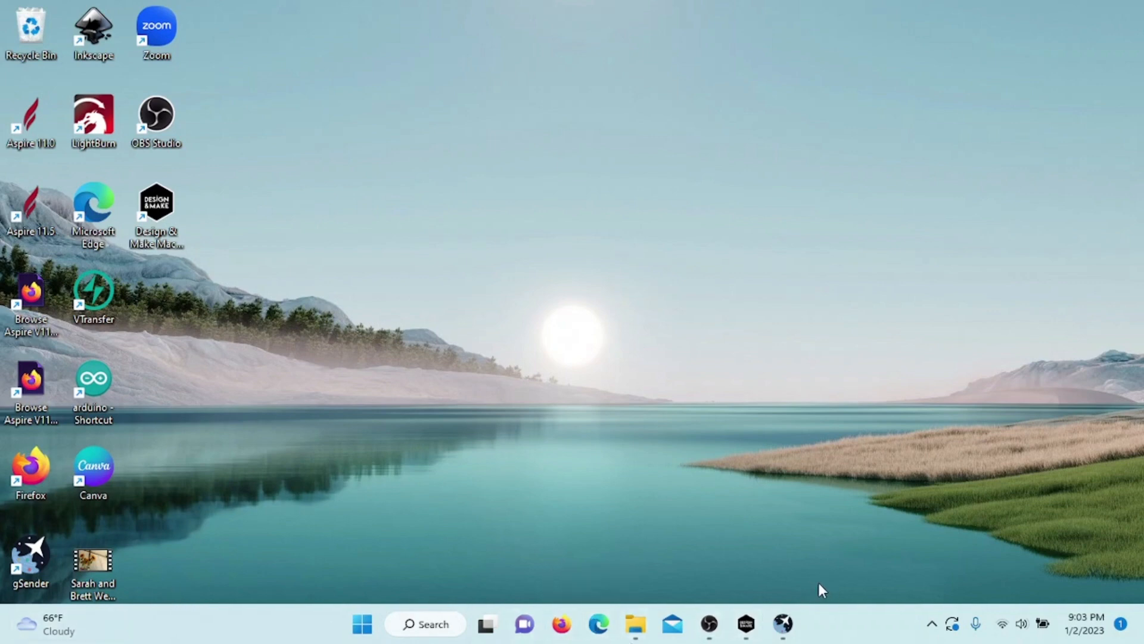
- Switch to gSender and load the file Swan Demo (1mm ball).gcode from the D&M demo folder
mouse_move(782, 630)
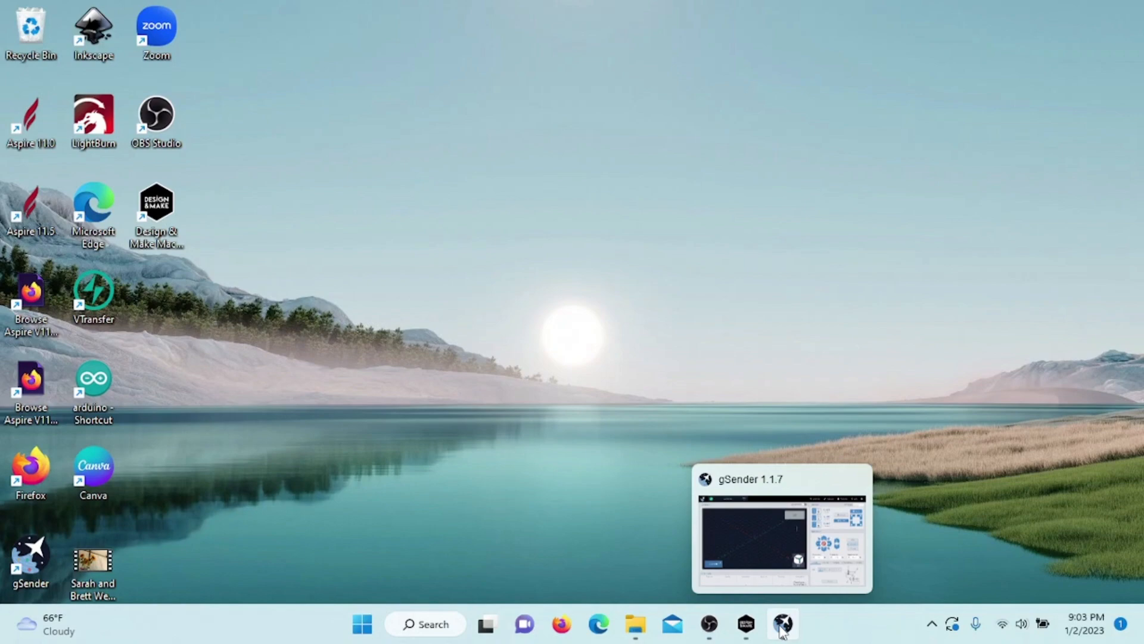
left_click(782, 630)
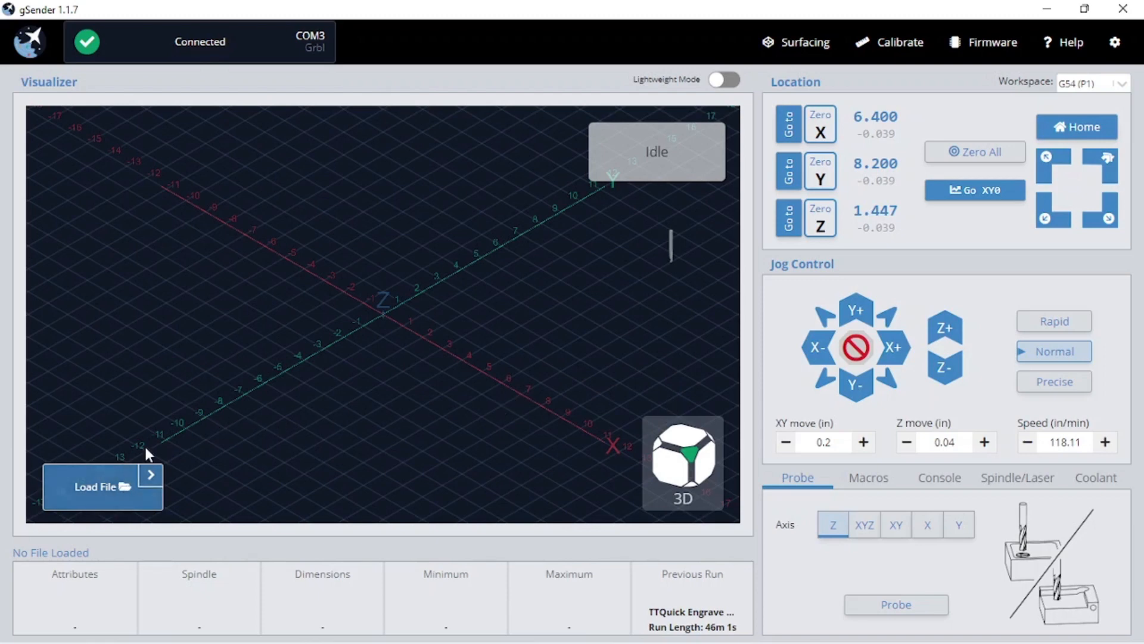
left_click(116, 491)
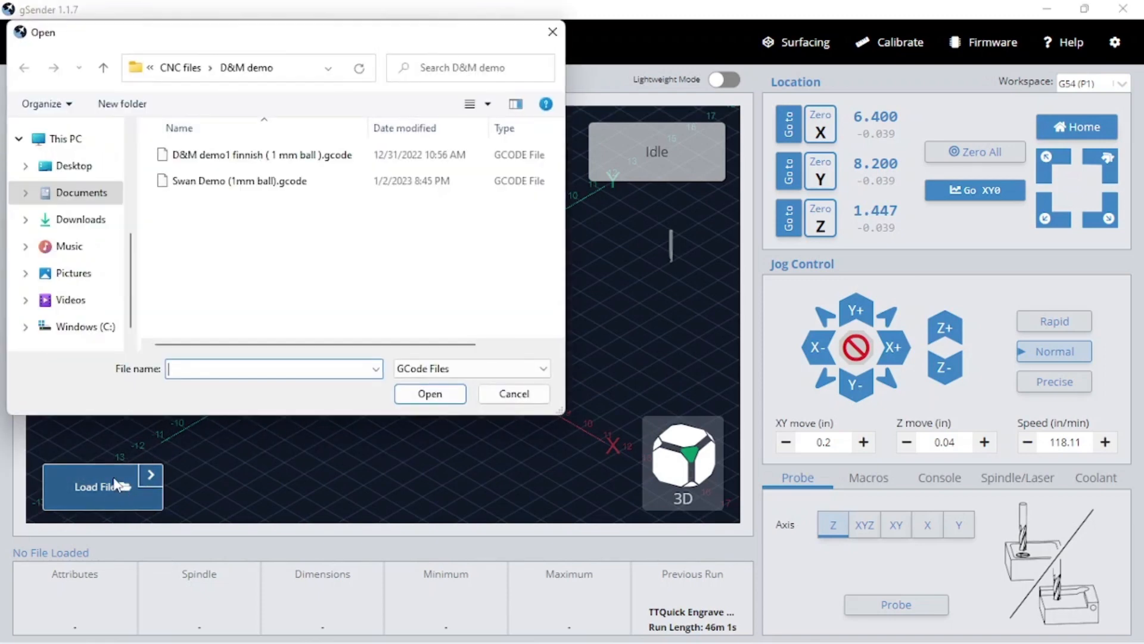
double_click(234, 186)
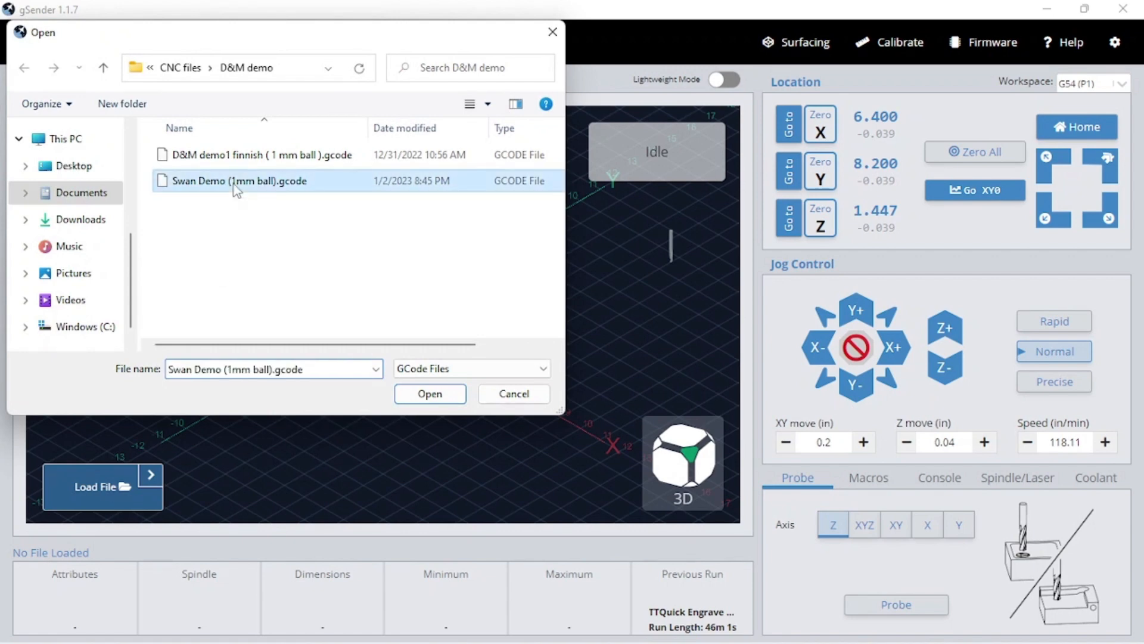